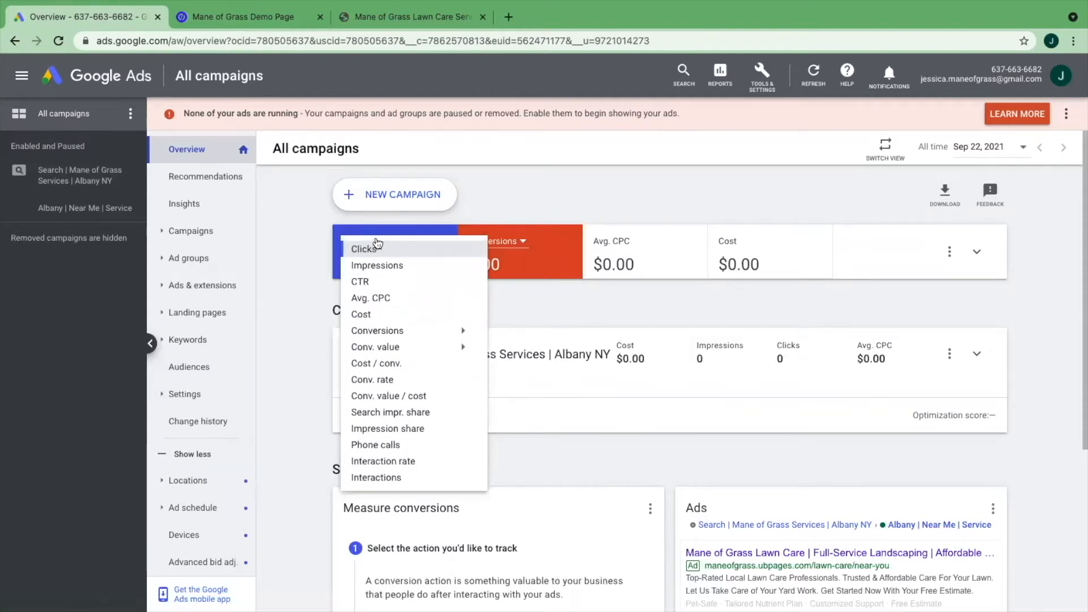
Step: Review the account overview, the campaigns list and the ad groups list across all campaigns
scroll(627, 309, down, 5)
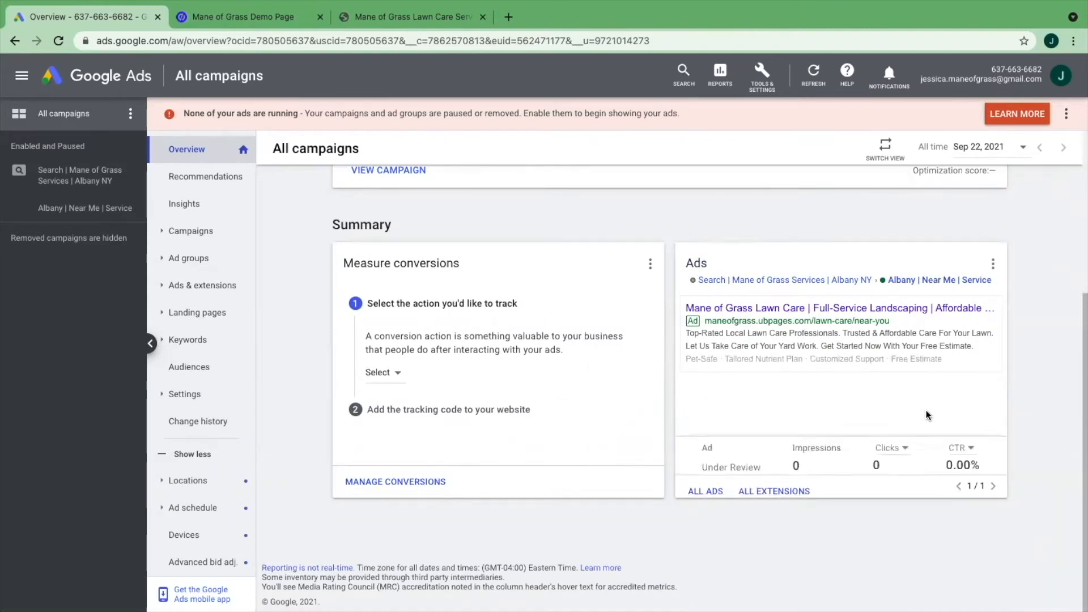
scroll(435, 302, up, 5)
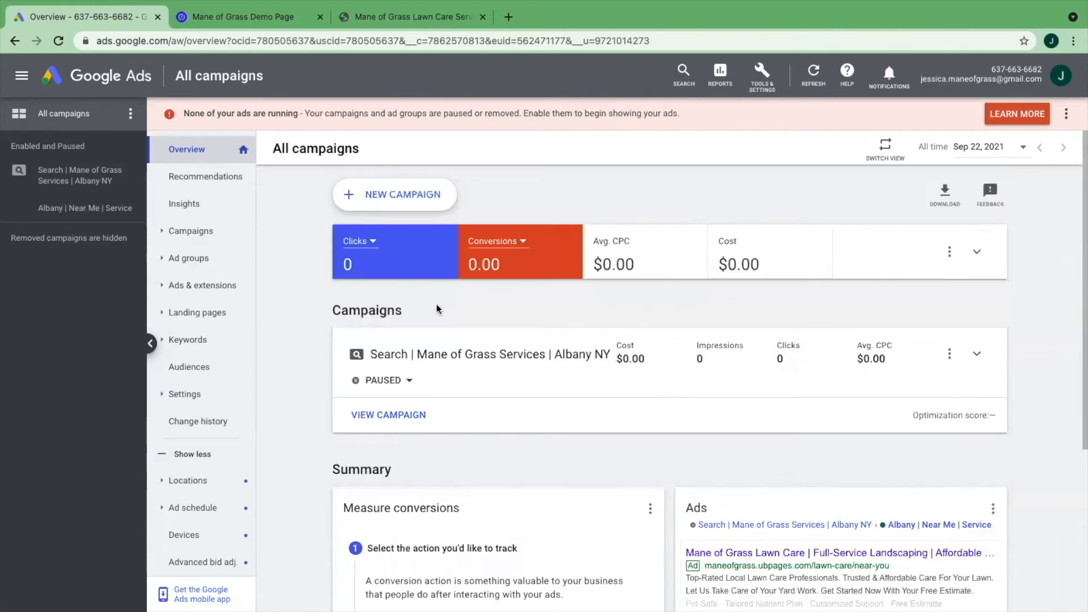
click(190, 233)
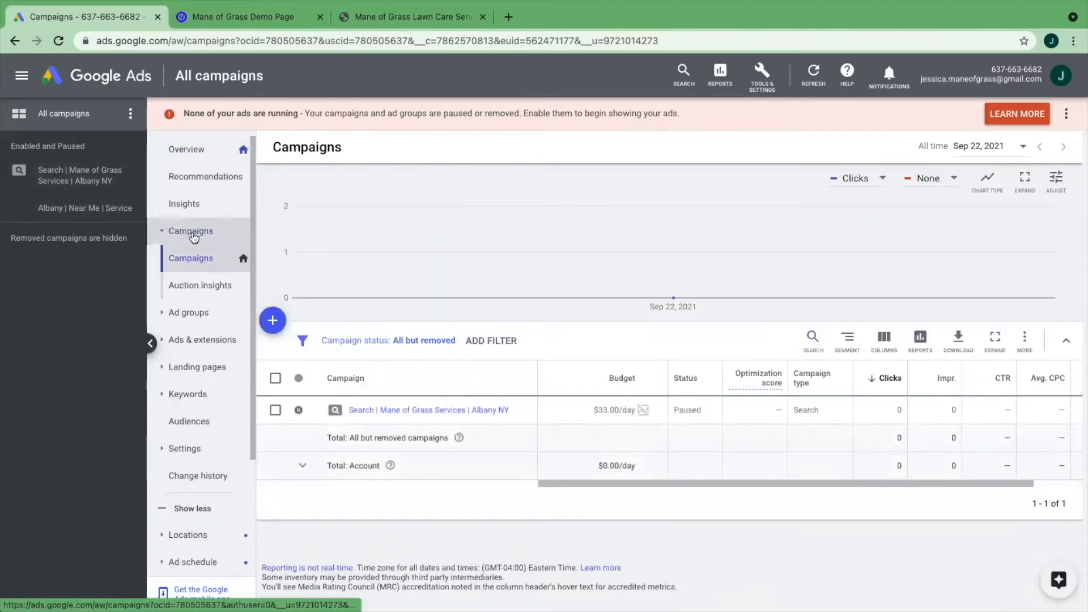
click(193, 231)
click(186, 259)
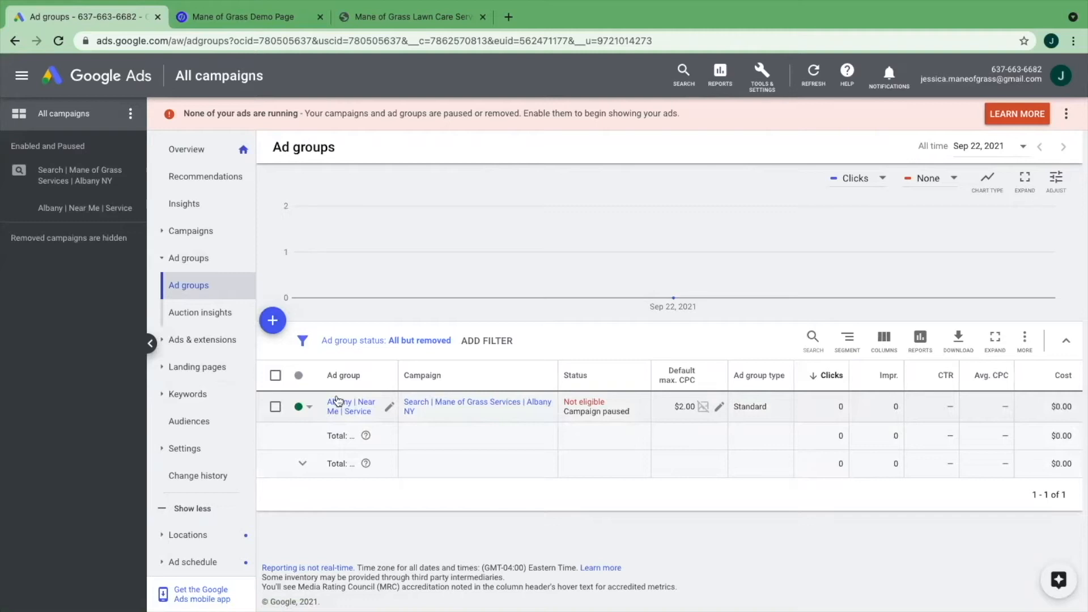
Step: Open the ad groups' auction insights and examine the display URL domain, impression share, overlap rate, position above rate and outranking share columns
click(198, 313)
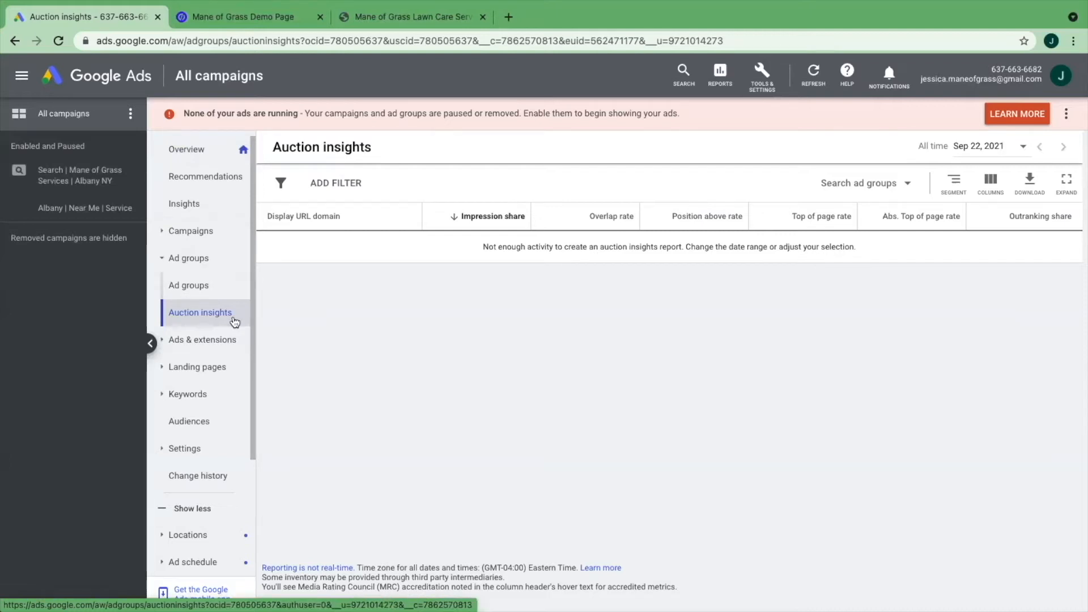
mouse_move(287, 222)
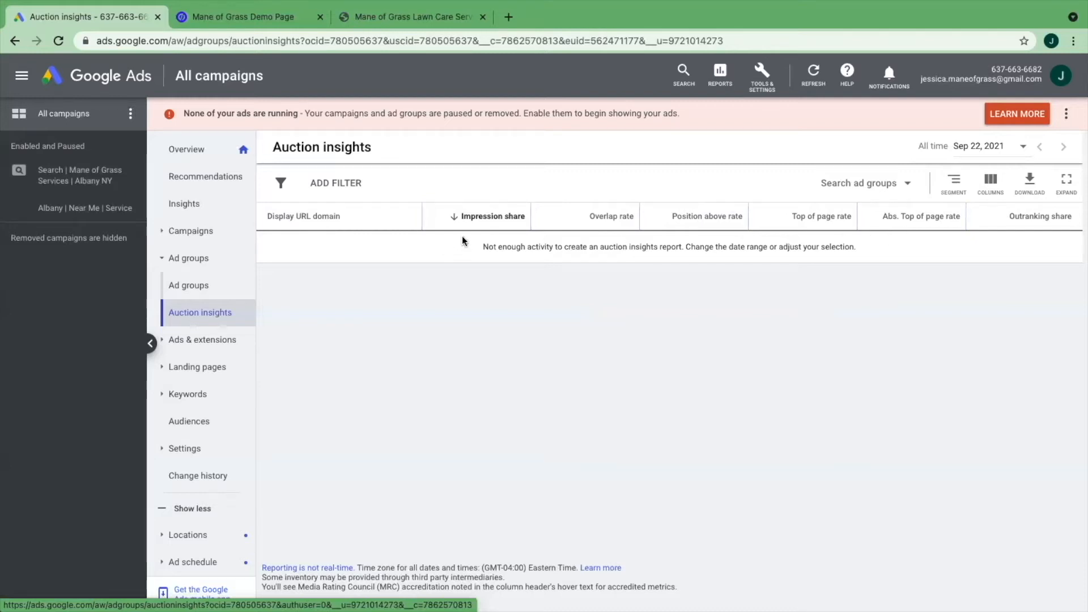
mouse_move(1048, 224)
mouse_move(501, 217)
mouse_move(604, 213)
mouse_move(696, 217)
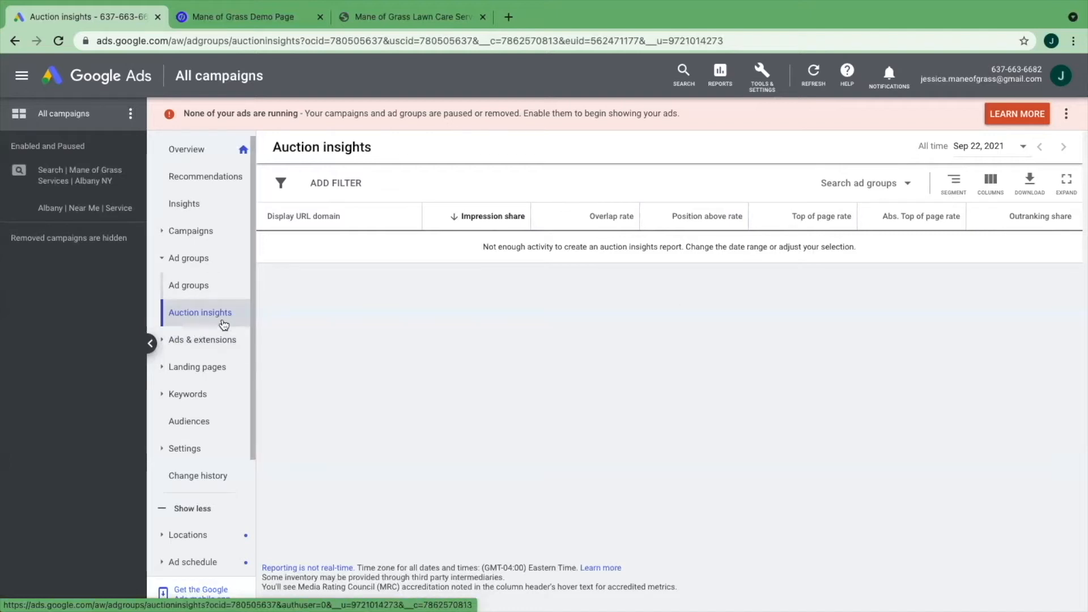
Step: Start a new call ad in the Albany | Near Me | Service ad group of the Search | Mane of Grass Services | Albany NY campaign
click(205, 342)
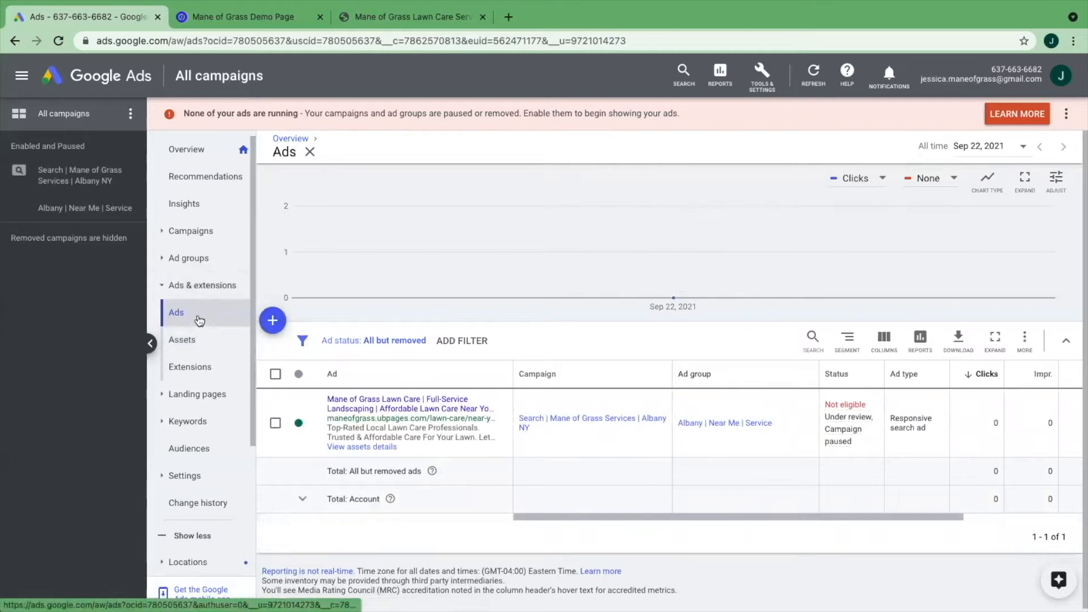
click(270, 322)
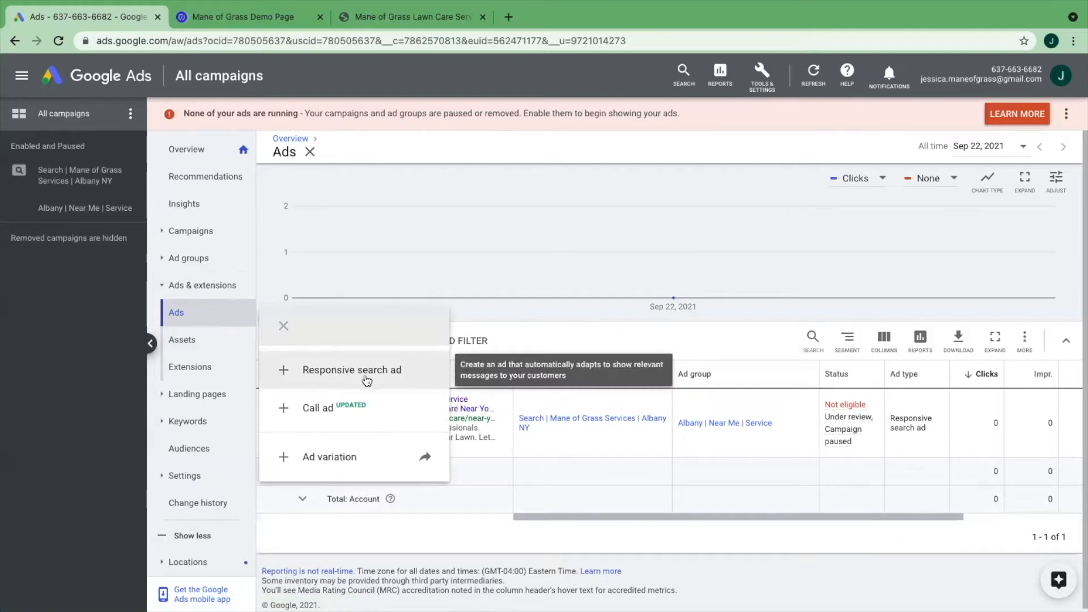
click(339, 408)
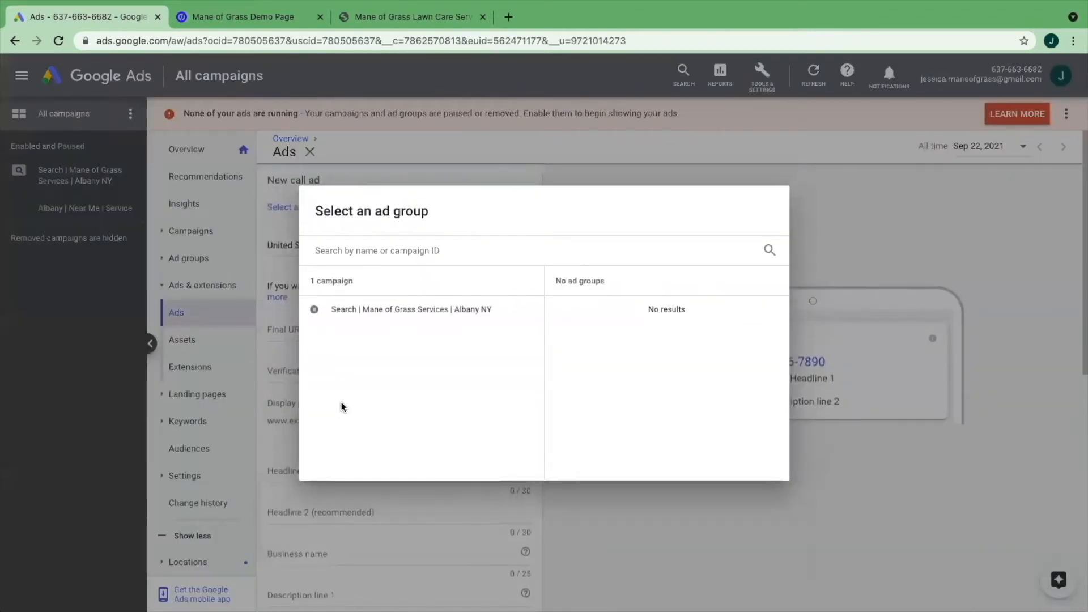
click(394, 306)
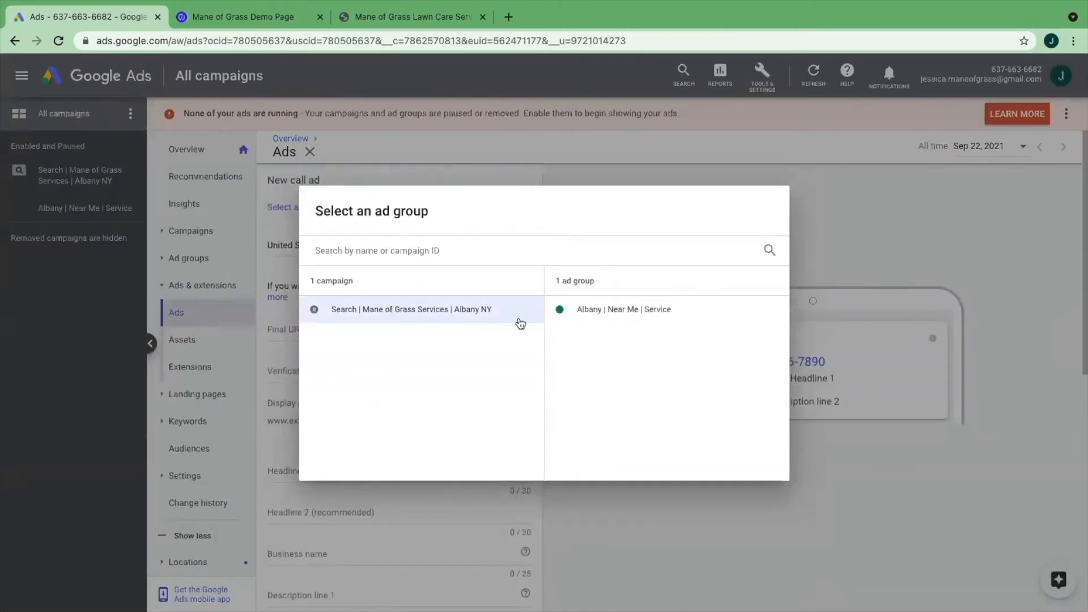
click(568, 309)
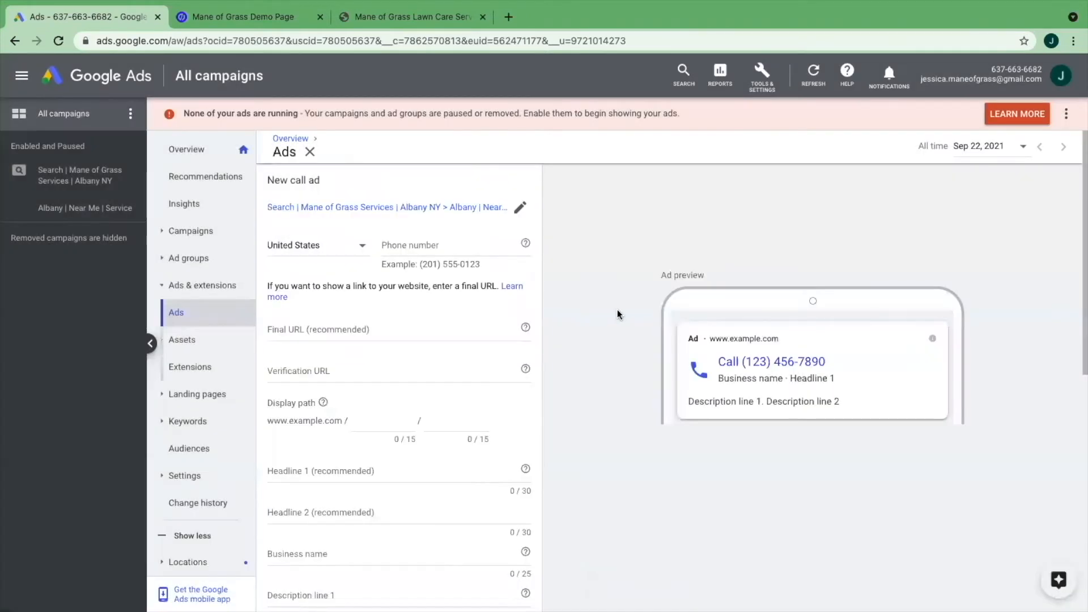
Step: Enter the business phone number for the new call ad
click(435, 241)
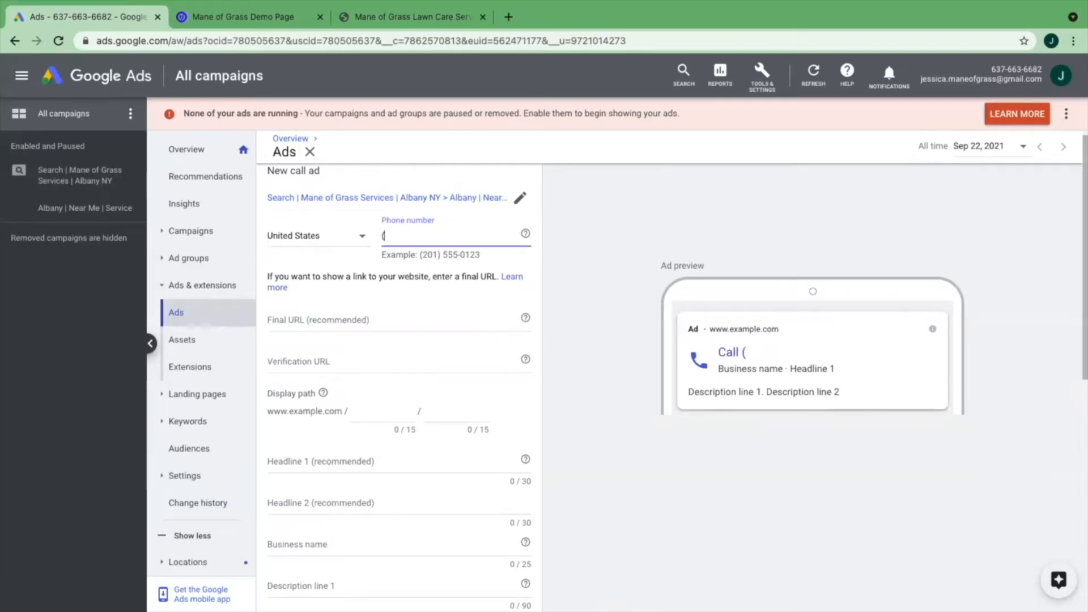
text(123) 456-)
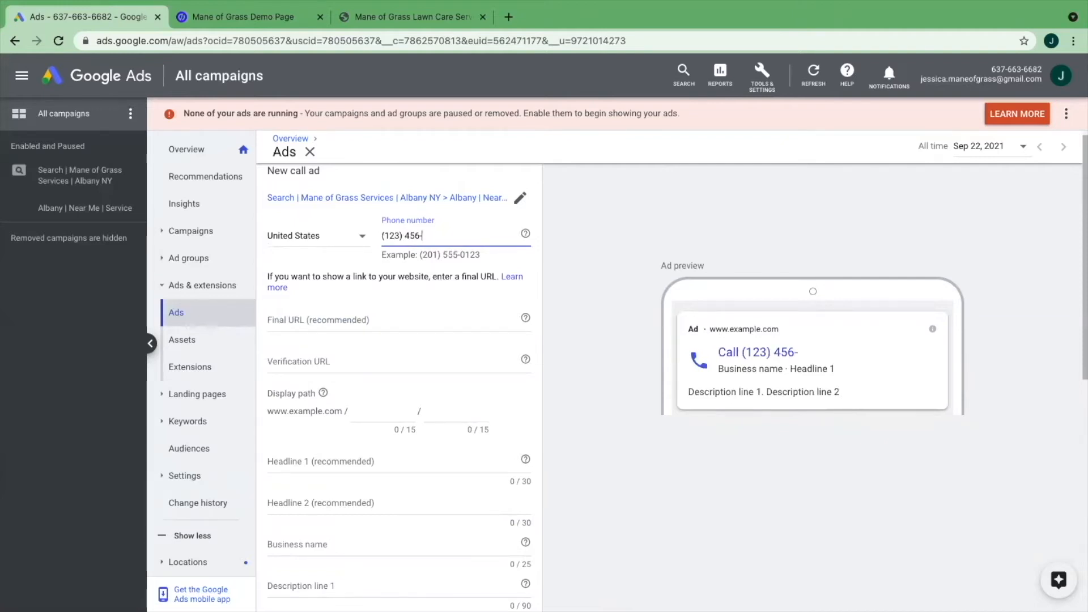
text(7890)
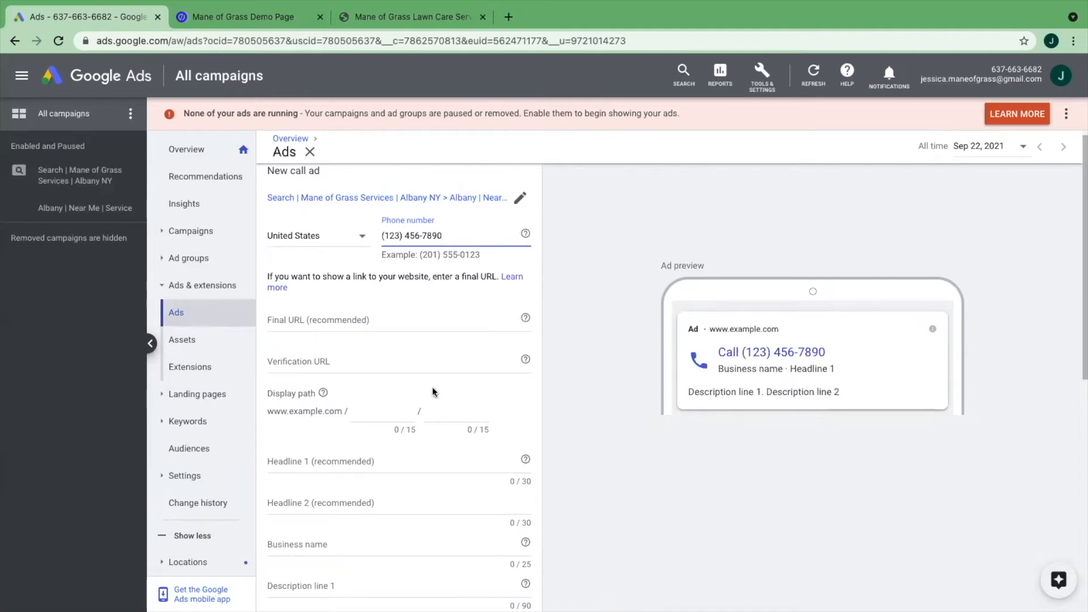
Step: Copy "Affordable Lawn Care Near You" from the Mane of Grass Ad Builder spreadsheet into Headline 1 of the call ad
scroll(438, 385, down, 2)
click(391, 367)
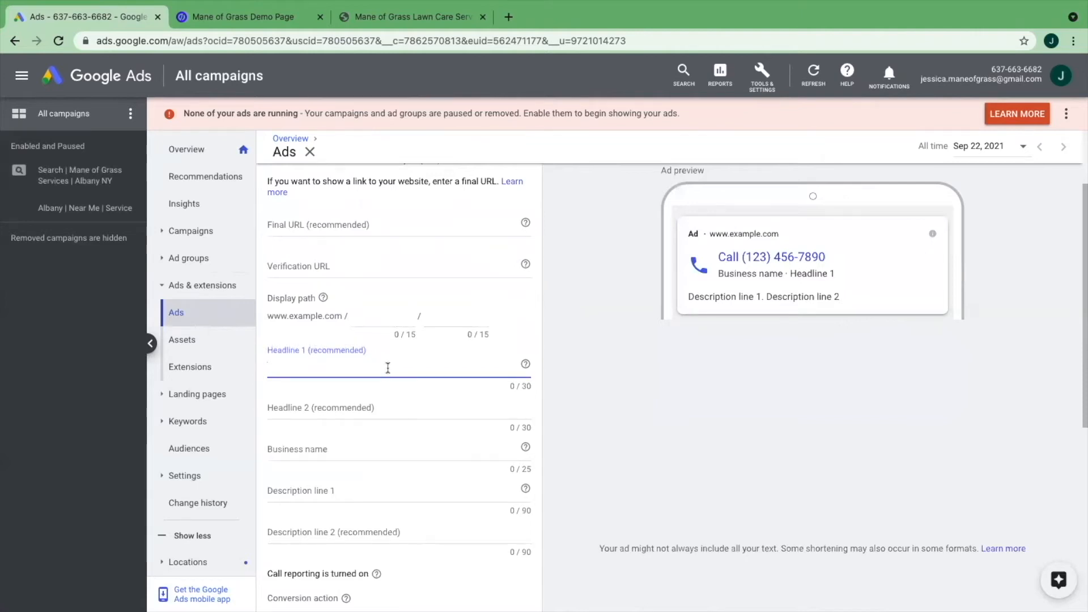
drag(0, 170, 863, 96)
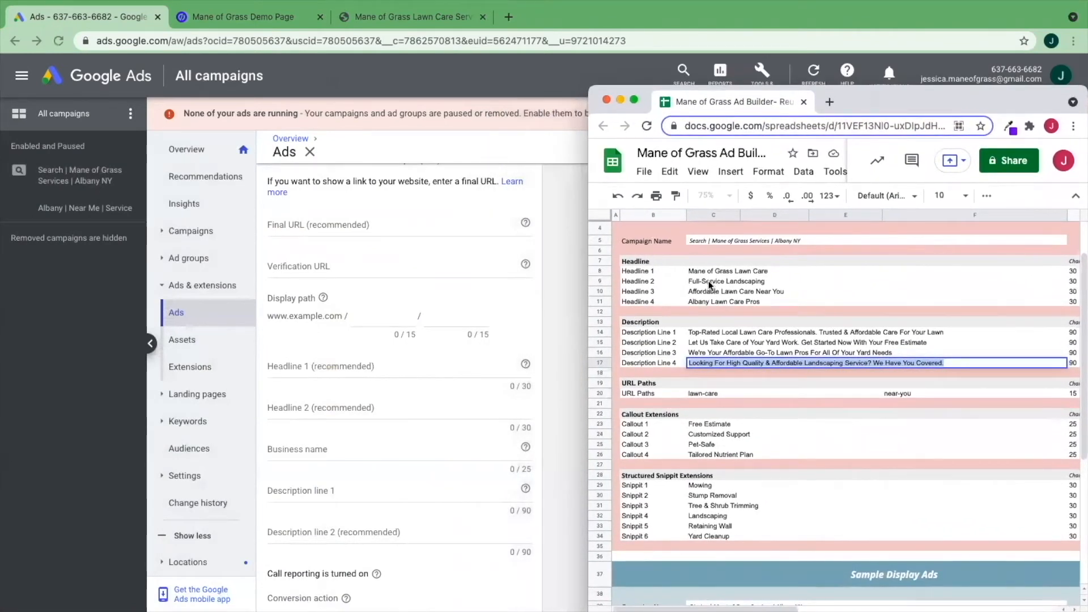
double_click(754, 279)
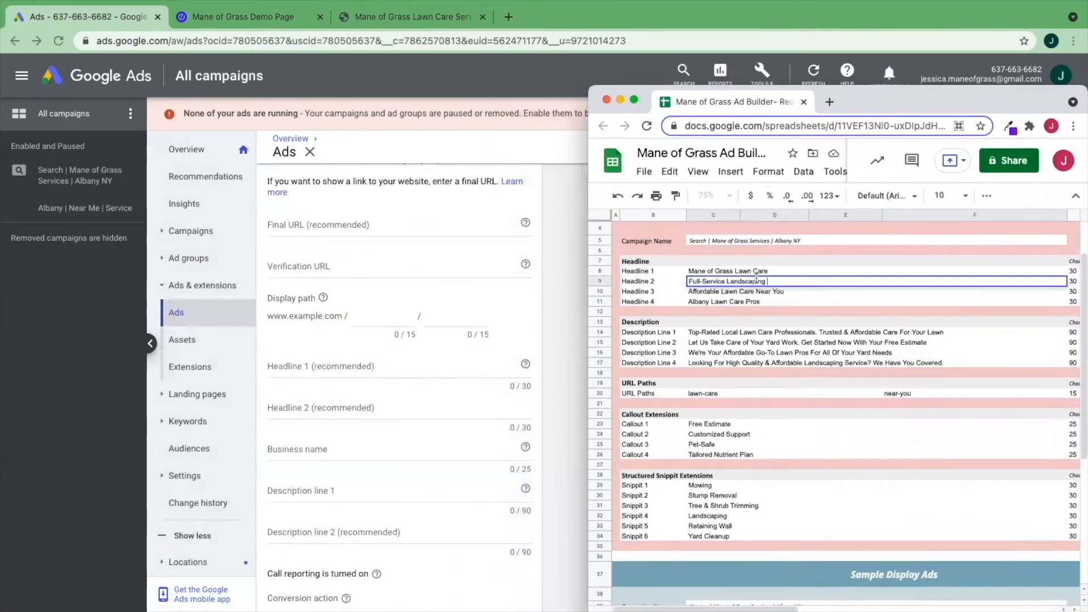
double_click(786, 292)
drag(786, 292, 687, 293)
key(ctrl+c)
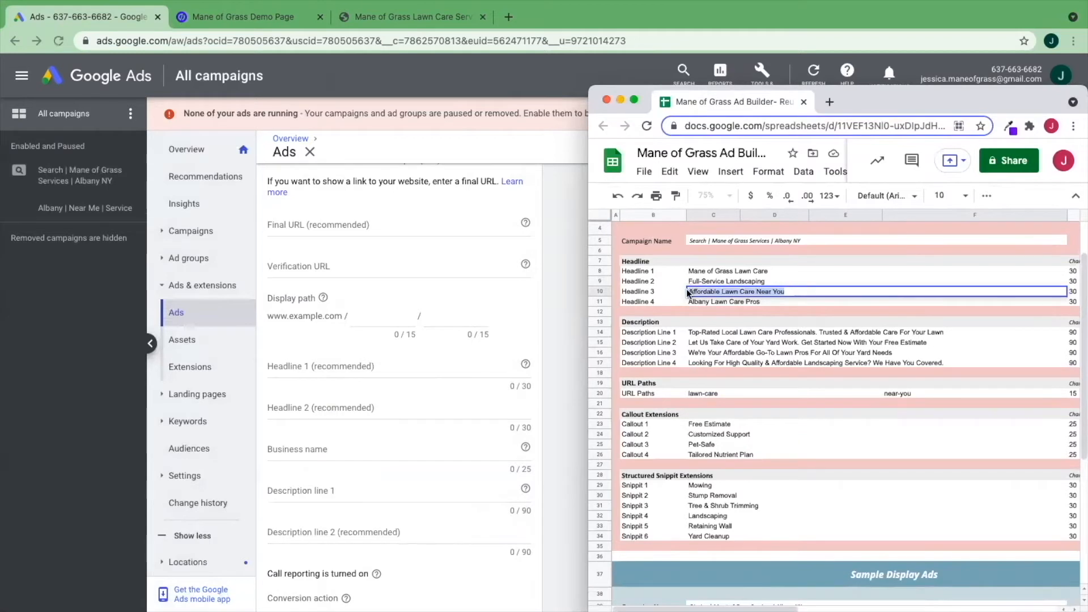
click(368, 365)
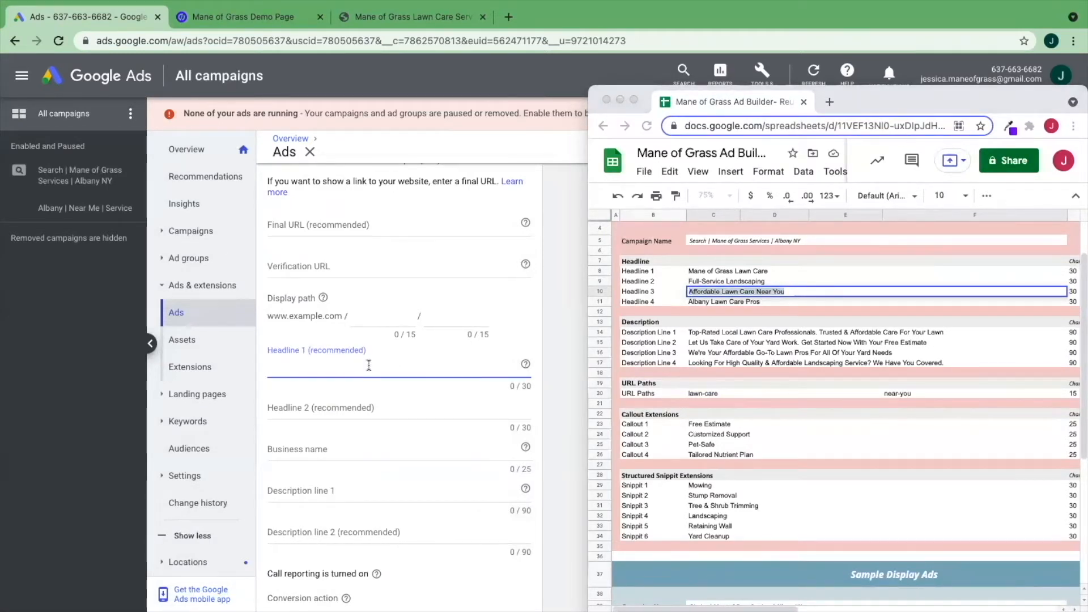
key(ctrl+v)
key(Tab)
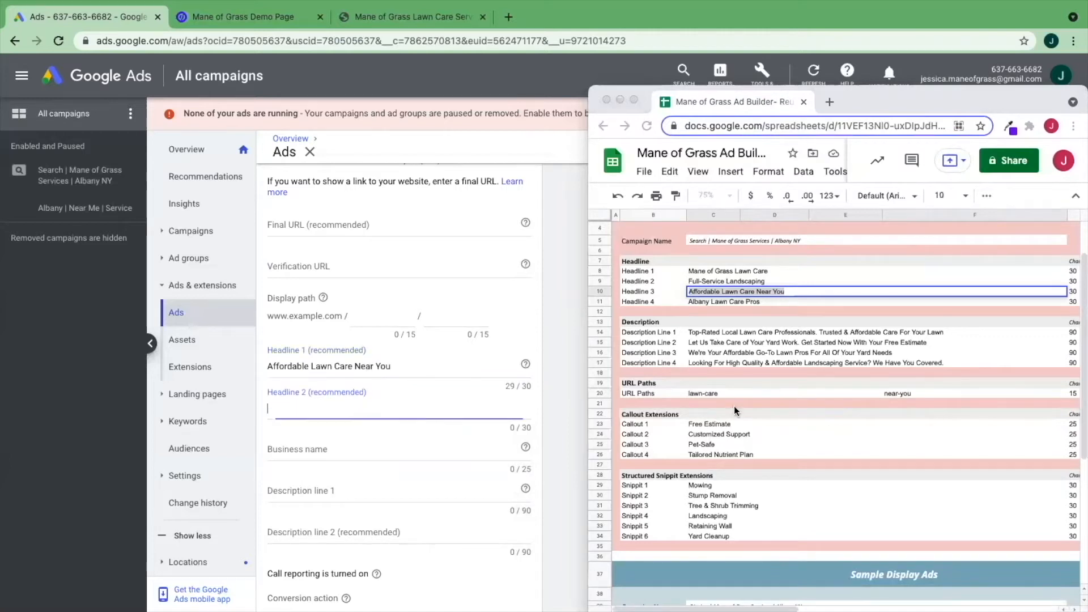
Step: Copy "Full-Service Landscaping" from the spreadsheet into Headline 2 and set the business name to "Mane of Grass Lawn Care"
click(771, 280)
double_click(772, 278)
triple_click(736, 282)
key(ctrl+c)
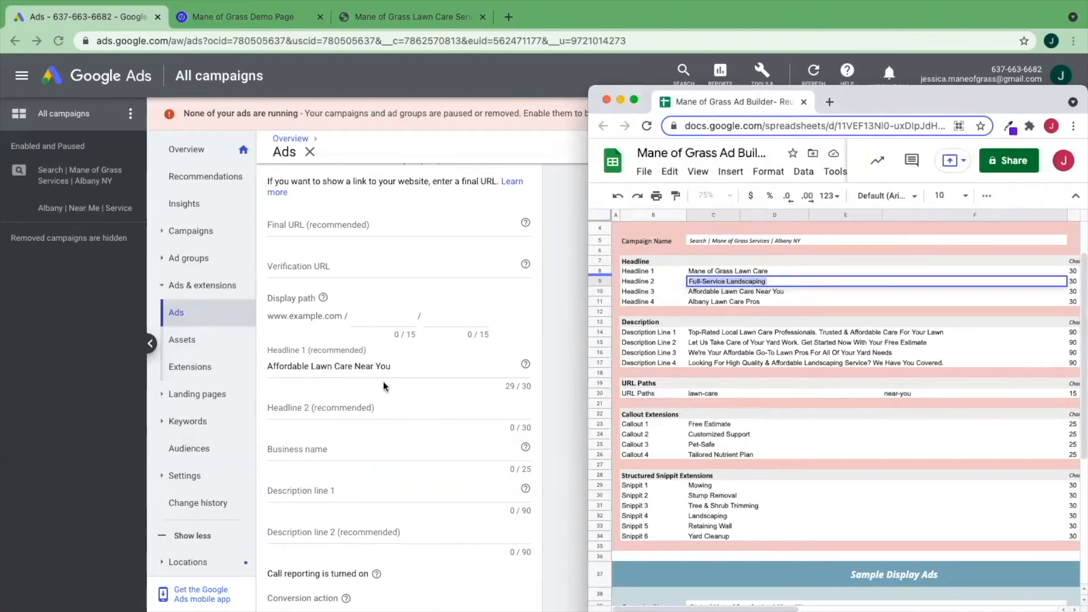
click(309, 406)
key(ctrl+v)
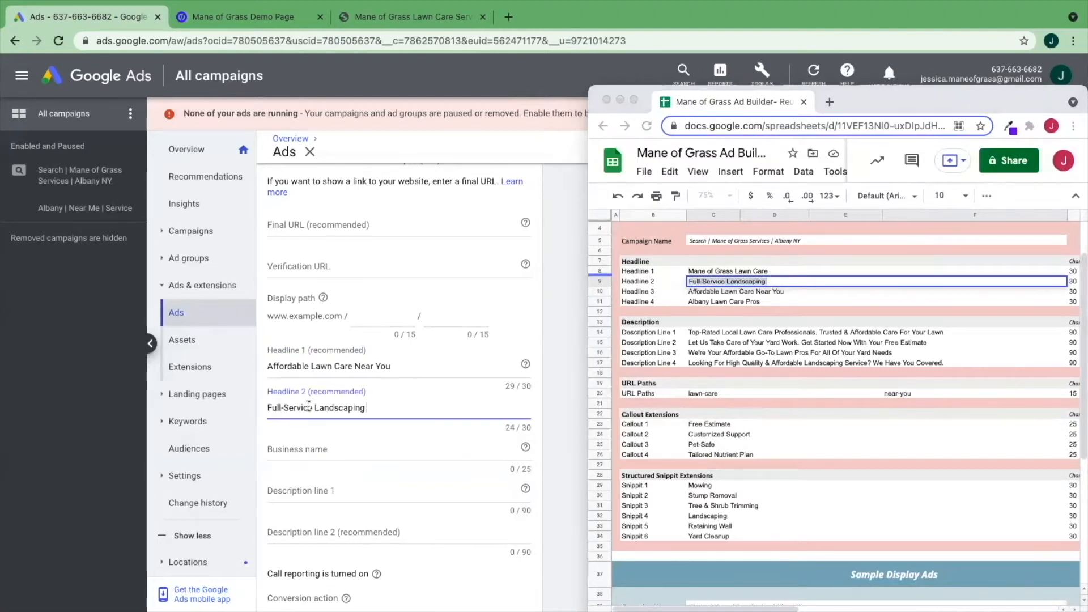
click(314, 448)
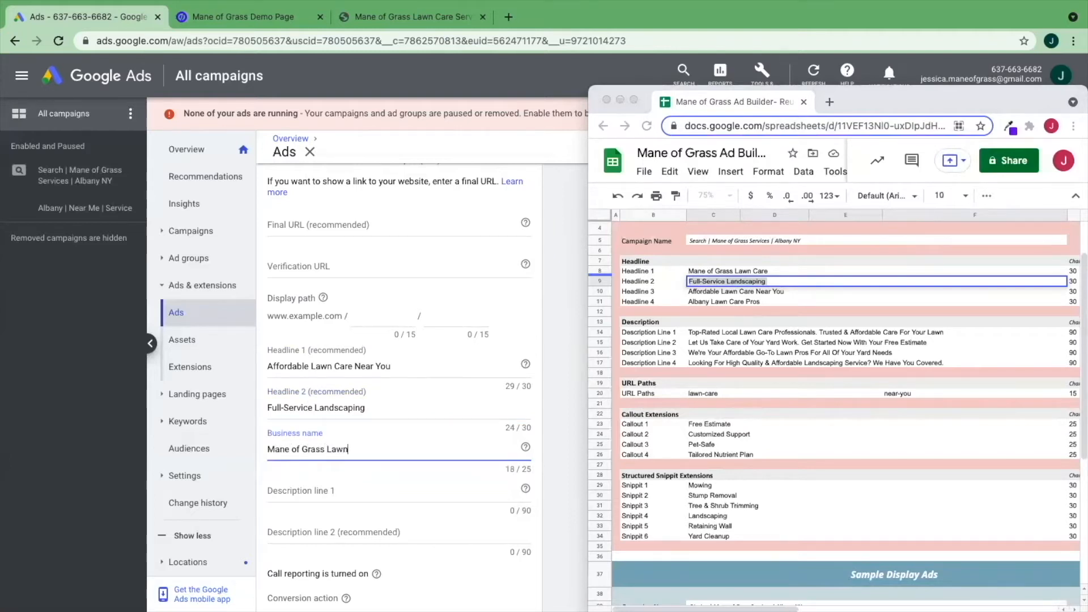
Step: Copy "Let Us Take Care of Your Yard Work. Get Started Now With Your Free Estimate" from the spreadsheet into Description line 1
click(297, 490)
scroll(300, 492, down, 1)
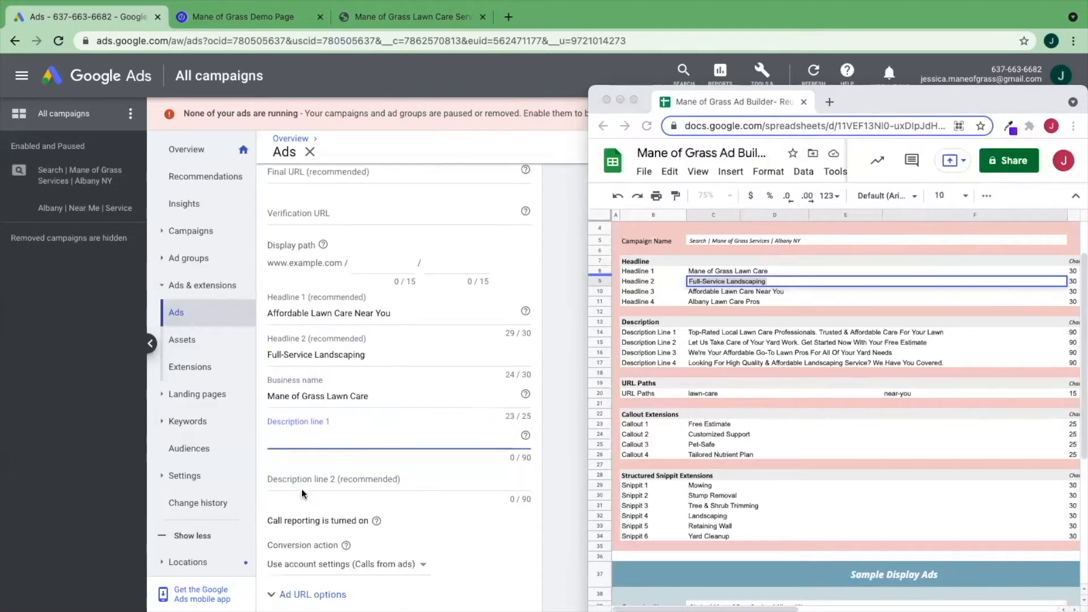
click(760, 353)
double_click(895, 340)
drag(929, 342, 688, 344)
key(ctrl+c)
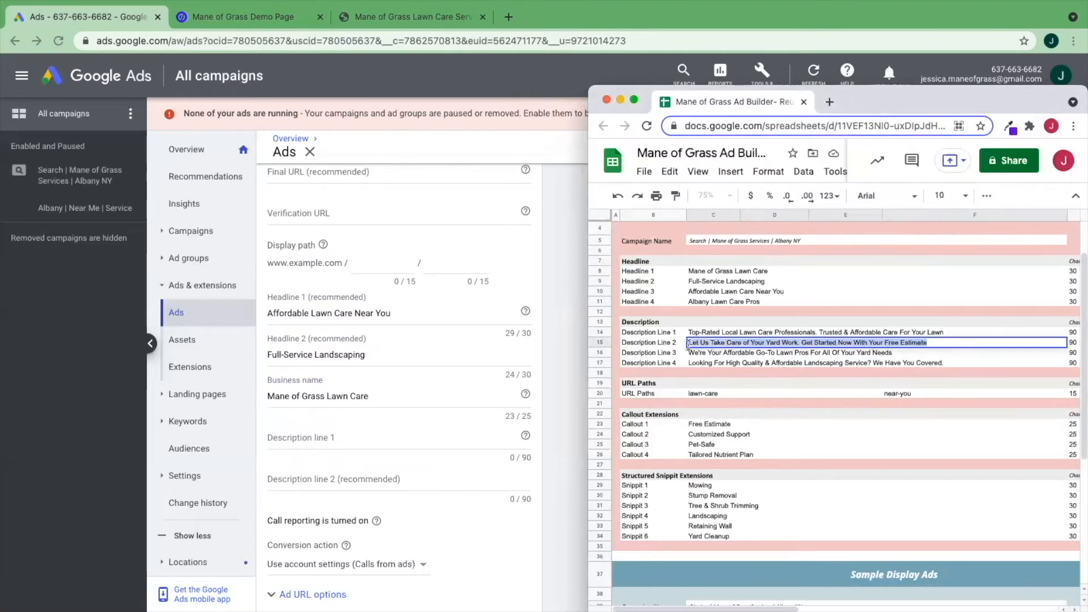
click(320, 437)
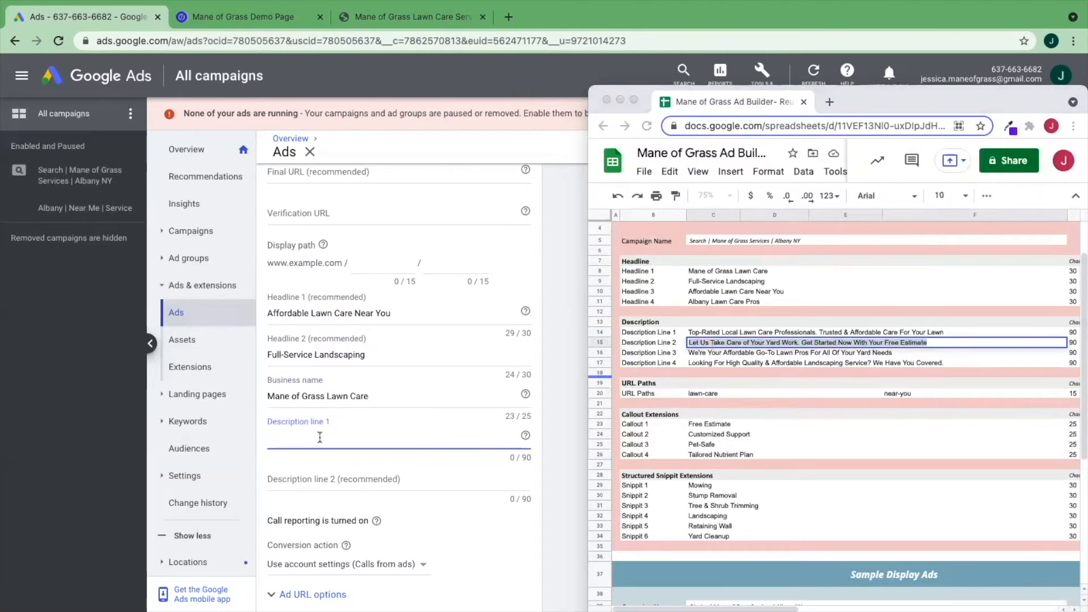
key(ctrl+v)
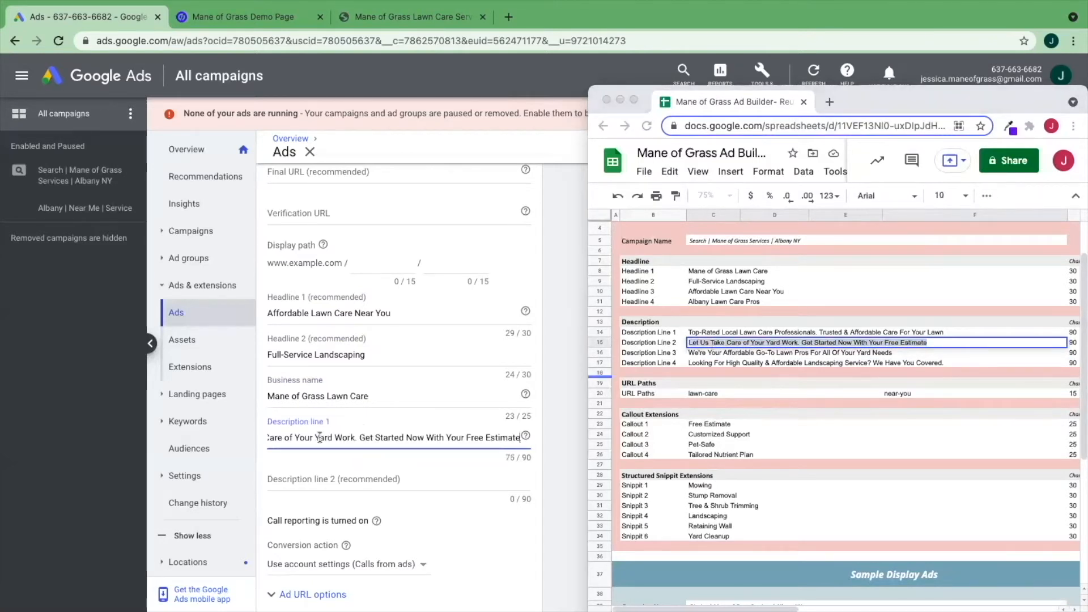
Step: Copy "Top-Rated Local Lawn Care Professionals. Trusted & Affordable Care For Your Lawn" from the spreadsheet into Description line 2
double_click(958, 333)
drag(958, 333, 687, 332)
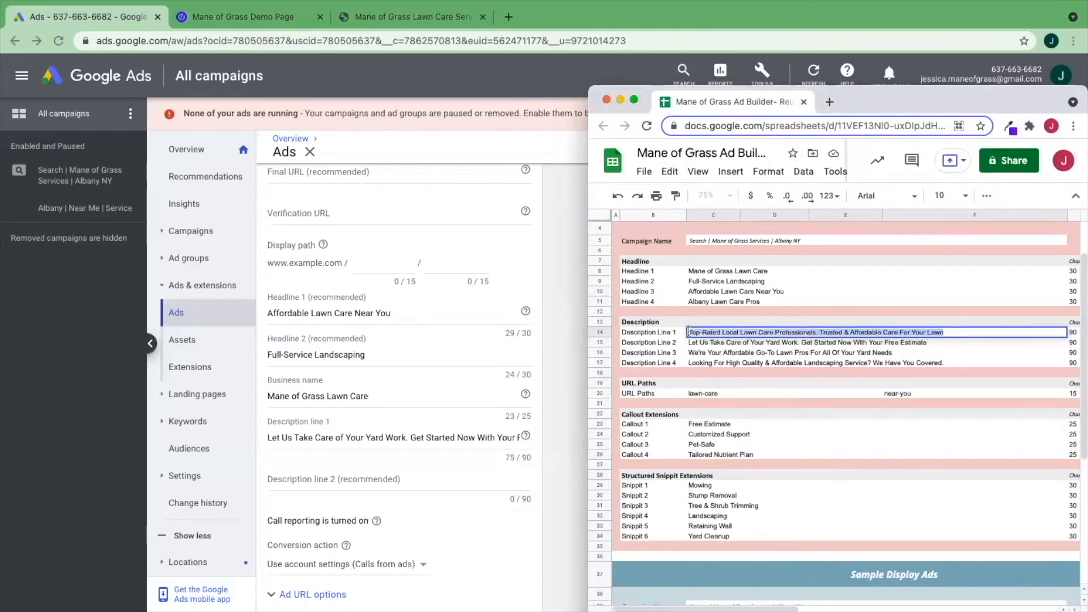
key(ctrl+c)
click(290, 480)
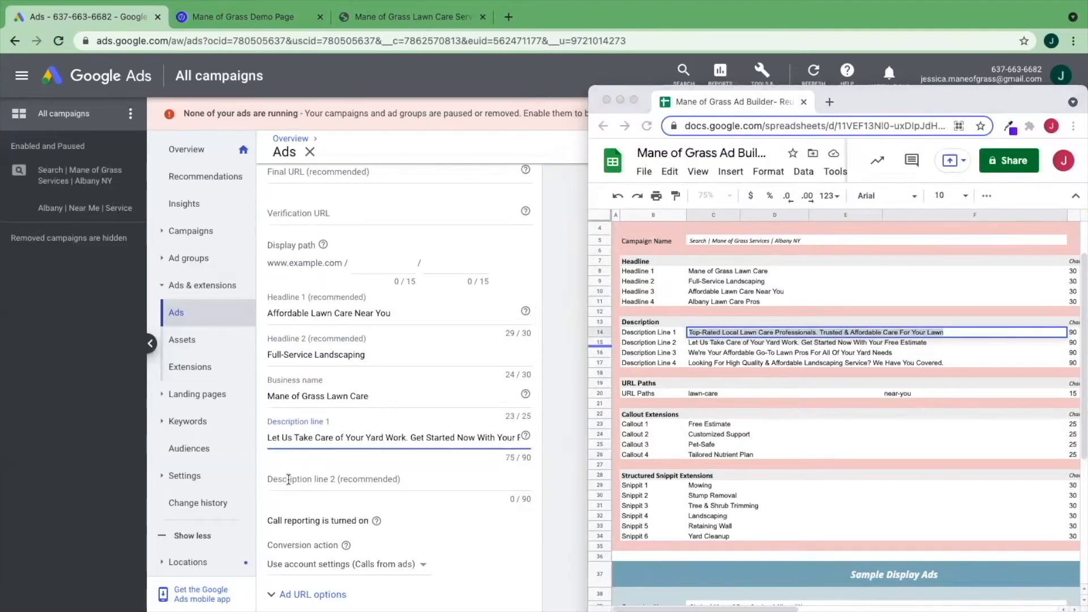
key(ctrl+v)
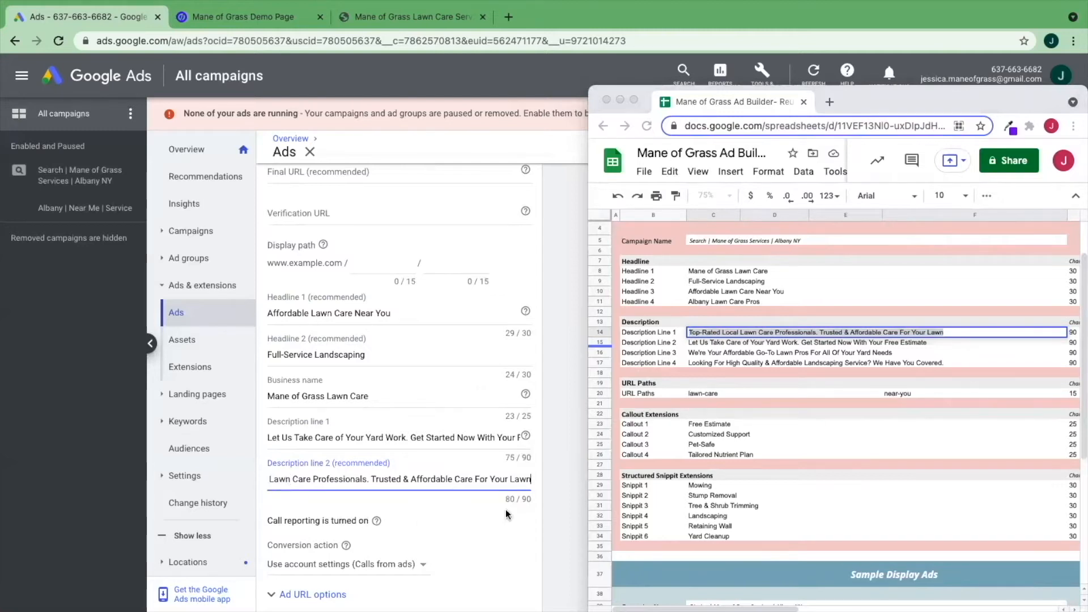
Step: Discard the new call ad and return to the Ads list
scroll(493, 509, down, 3)
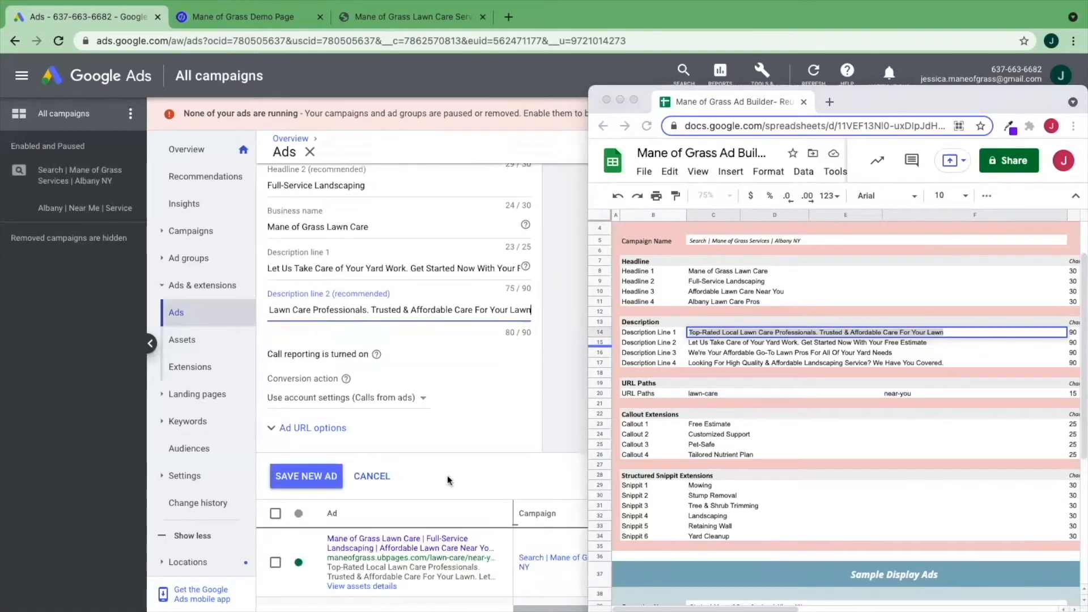
click(308, 453)
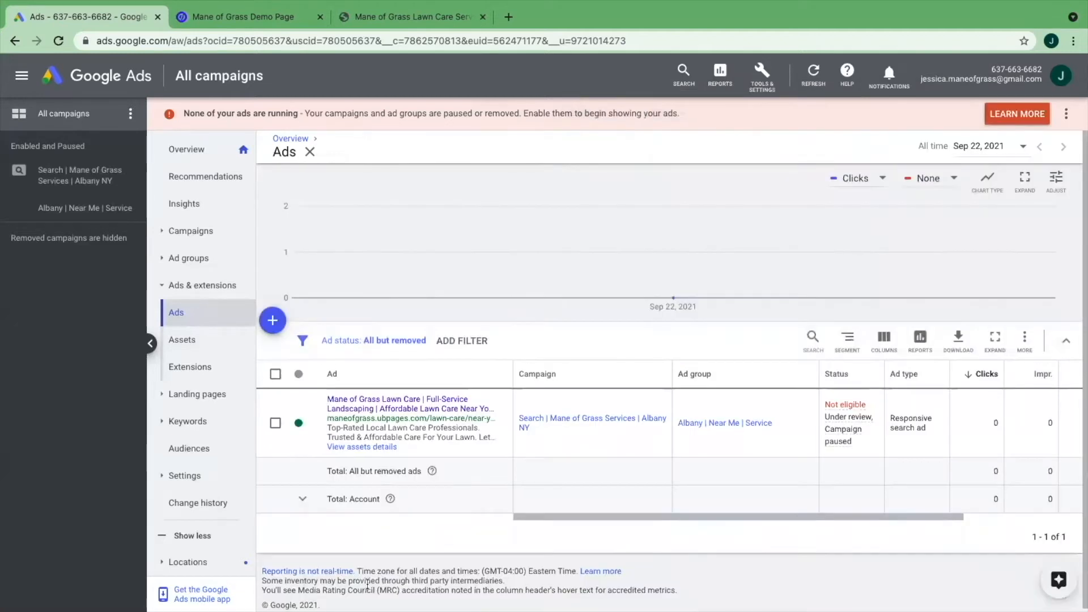
click(177, 286)
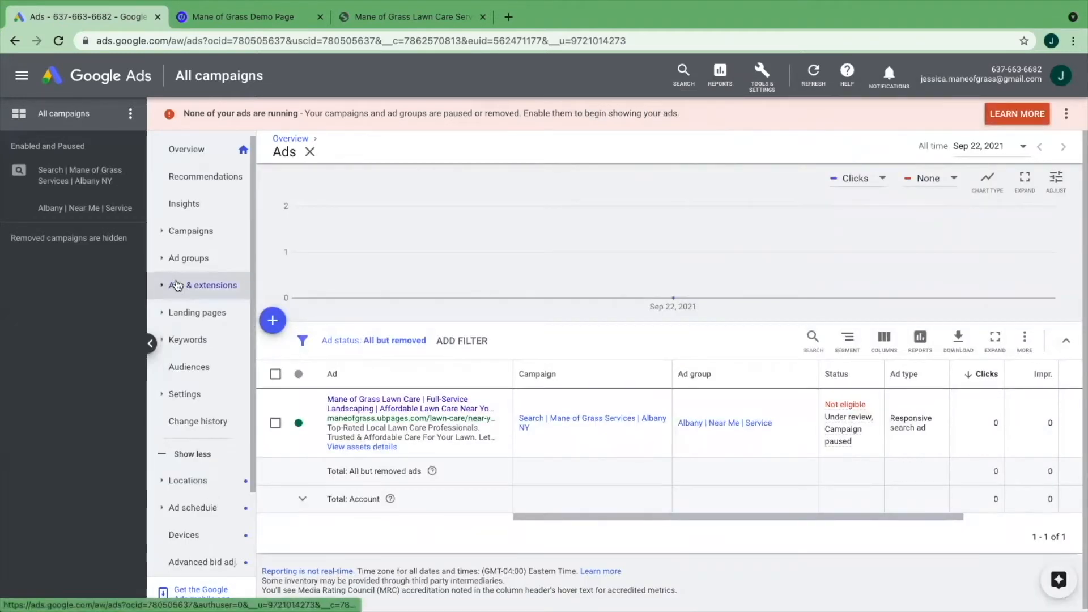
click(218, 287)
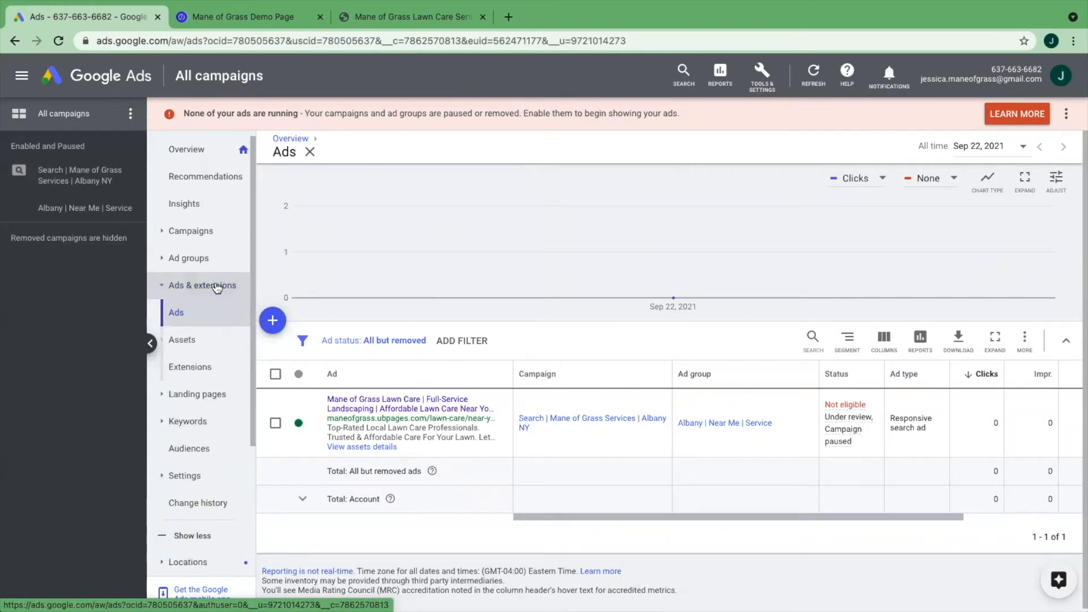
Step: Open the account's Extensions overview and exit the introductory guide
click(214, 368)
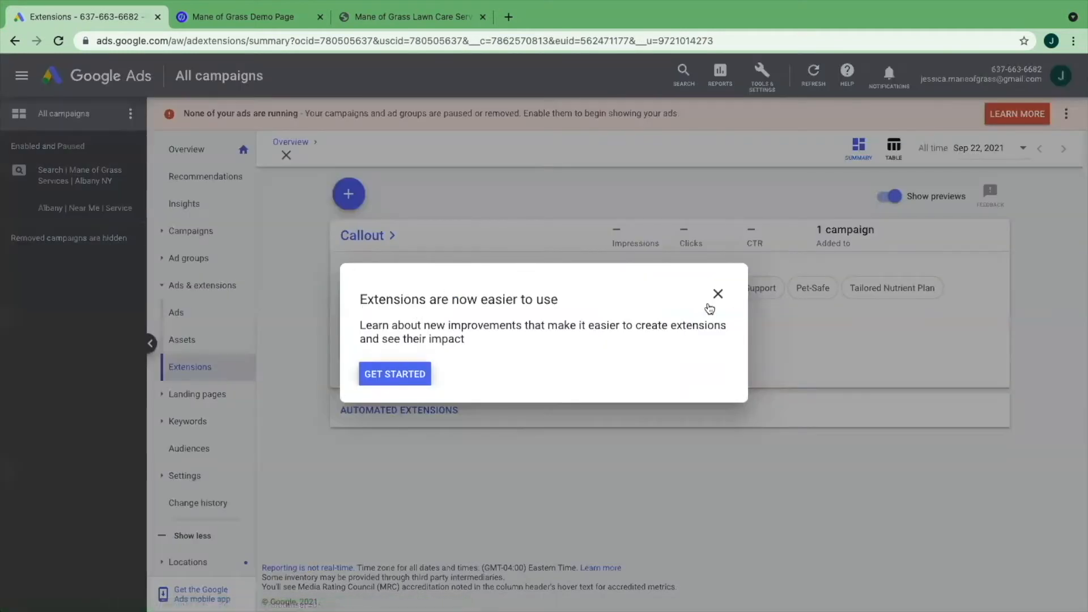
click(717, 293)
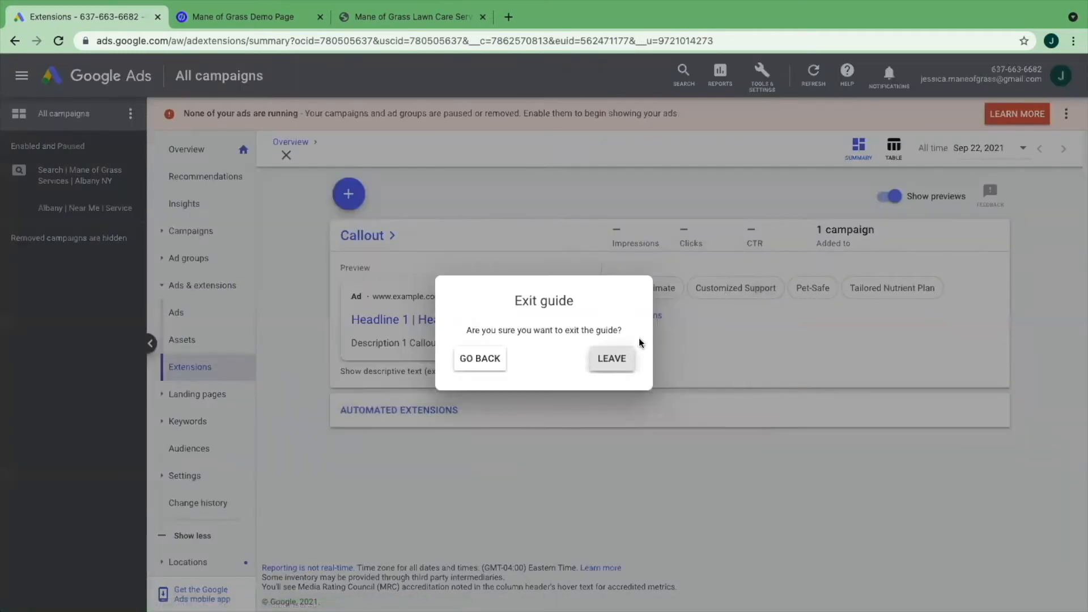
click(625, 359)
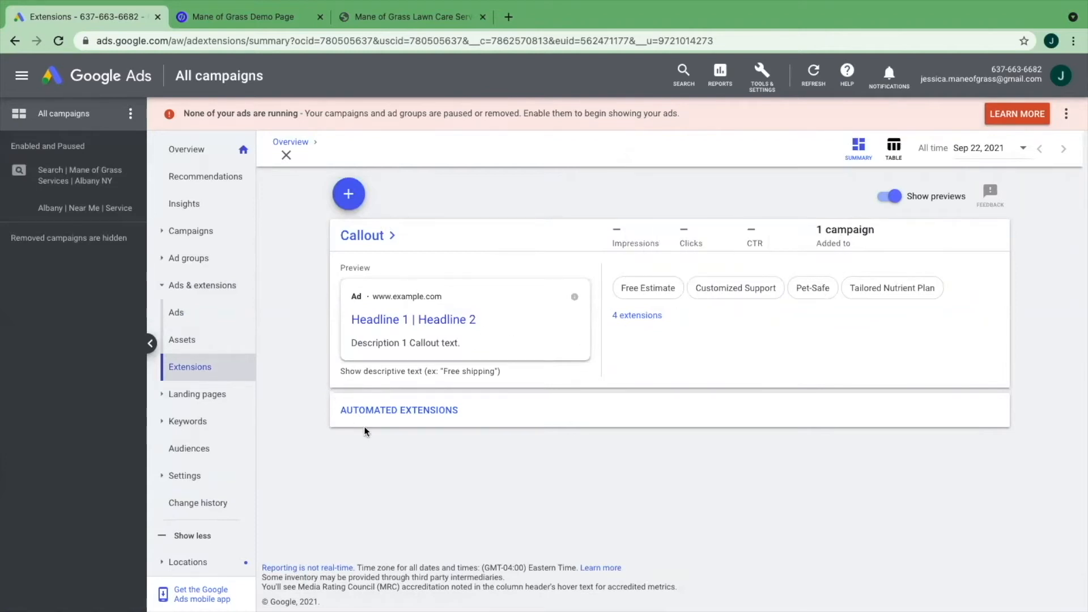
Step: Start a new lead form extension without choosing a campaign, review its form fields, and discard it
click(344, 194)
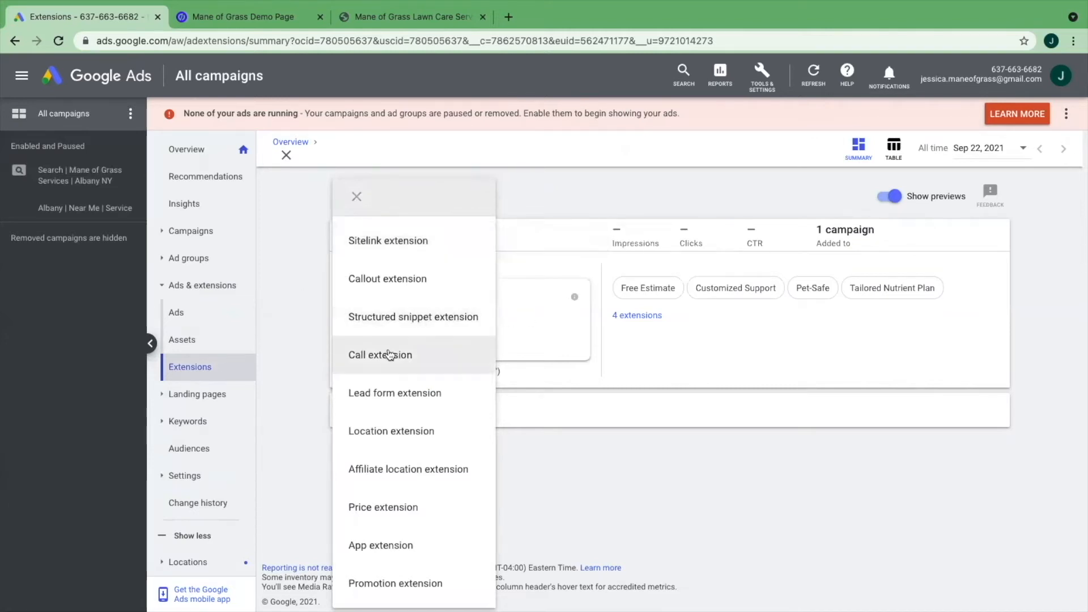
click(422, 396)
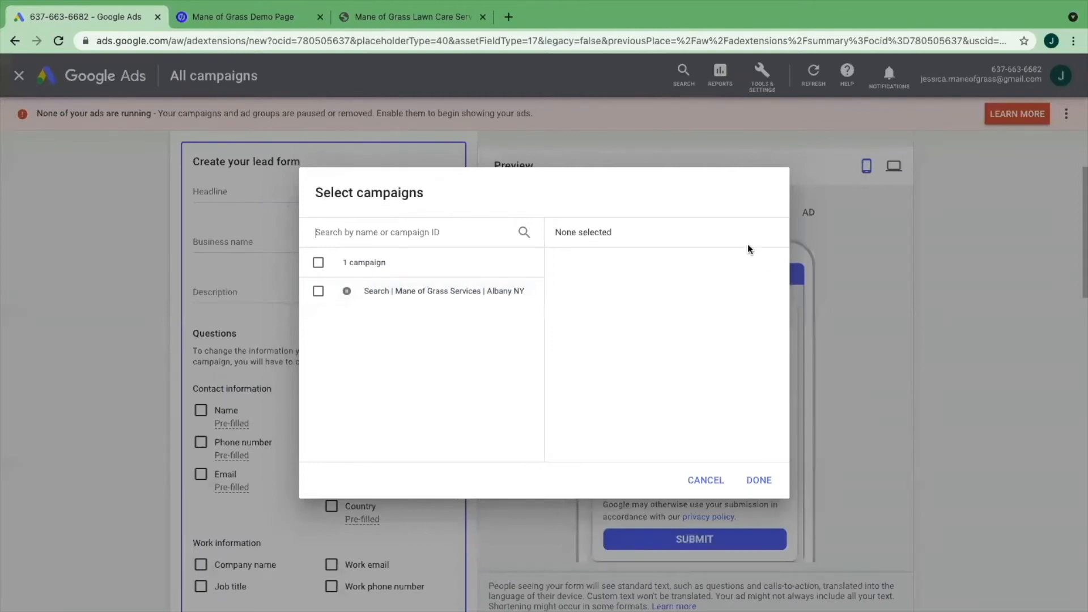
click(709, 480)
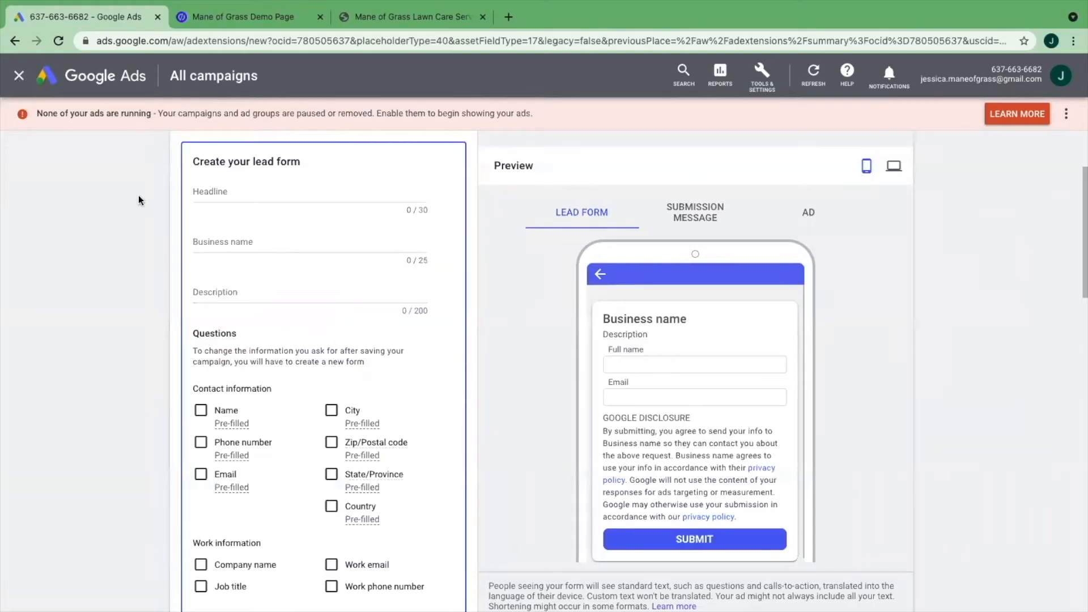
scroll(155, 202, down, 20)
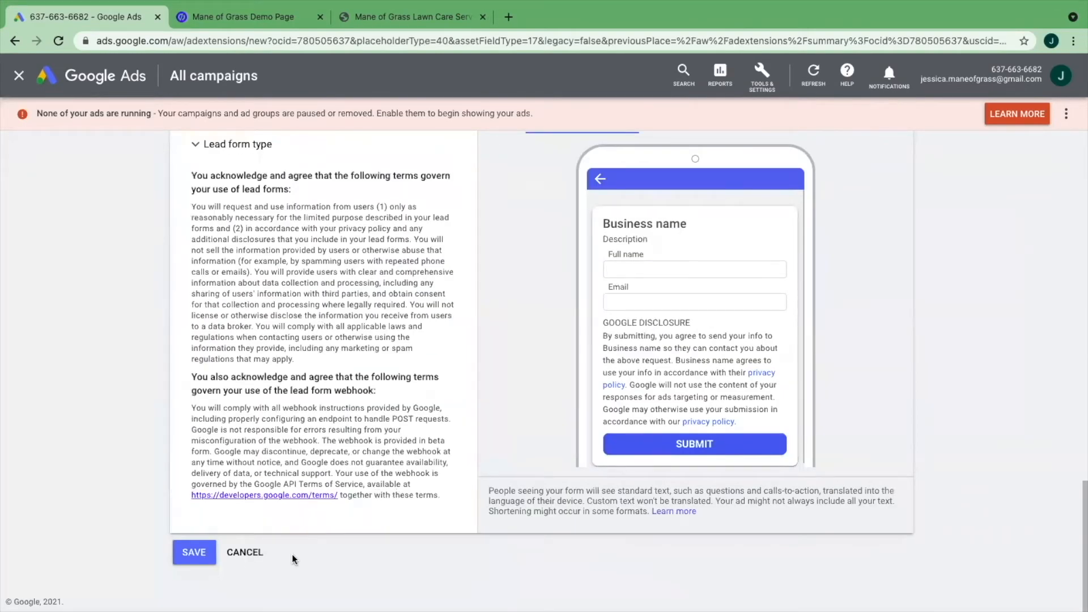
click(244, 551)
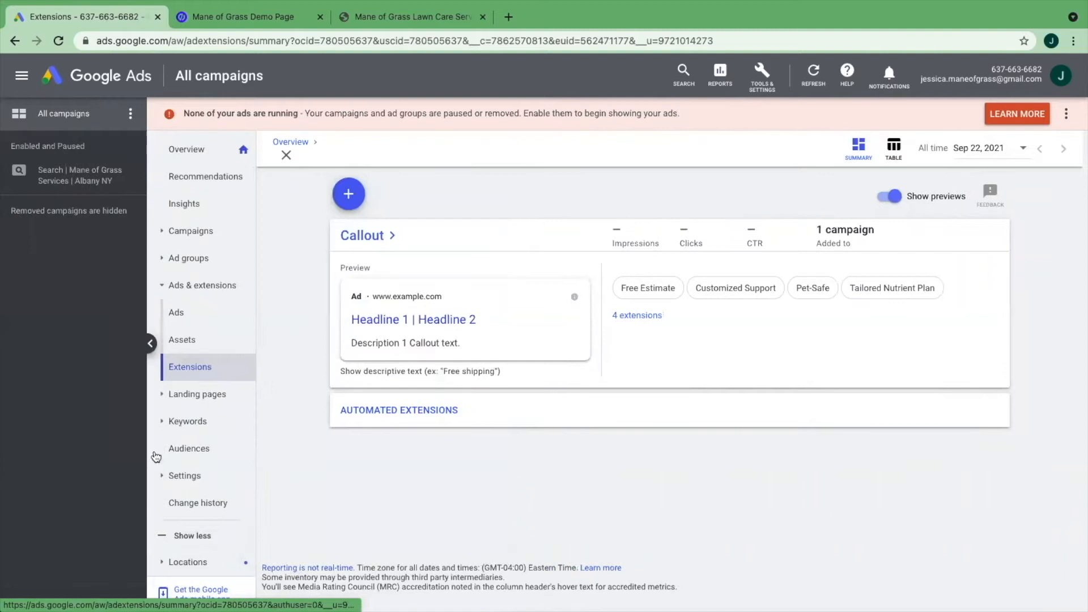
Step: Review the search keywords list, including each keyword's status, Max. CPC, match type, clicks and cost columns
scroll(189, 429, down, 2)
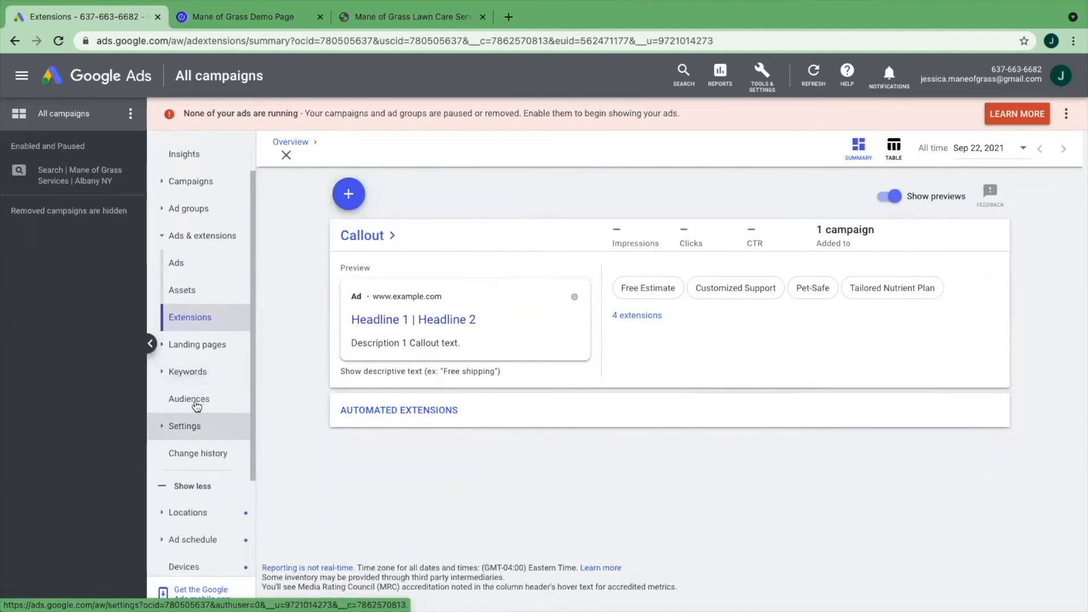
click(190, 372)
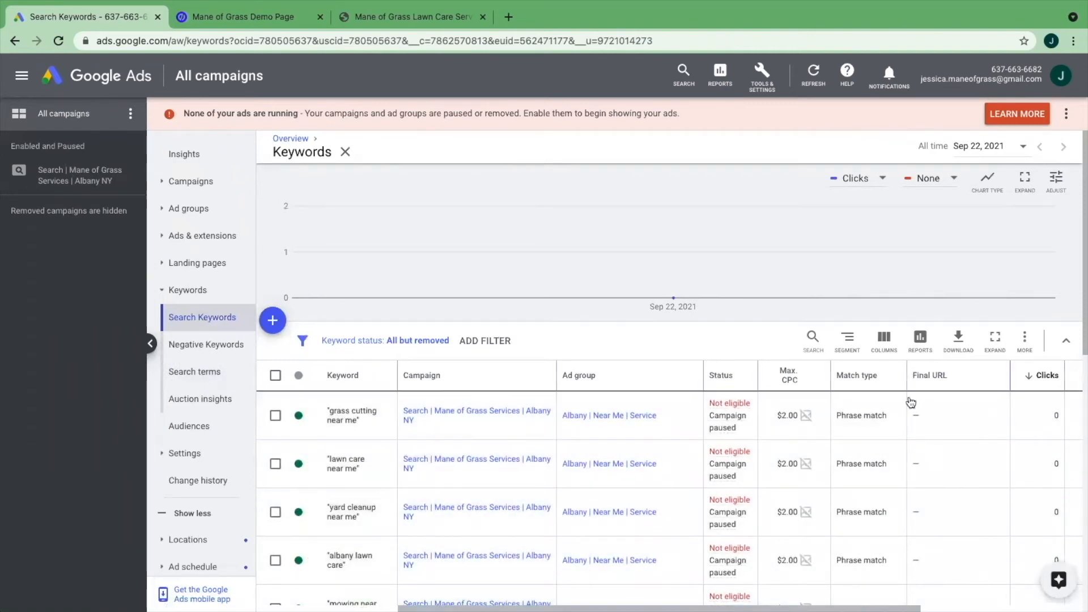
drag(659, 608, 821, 608)
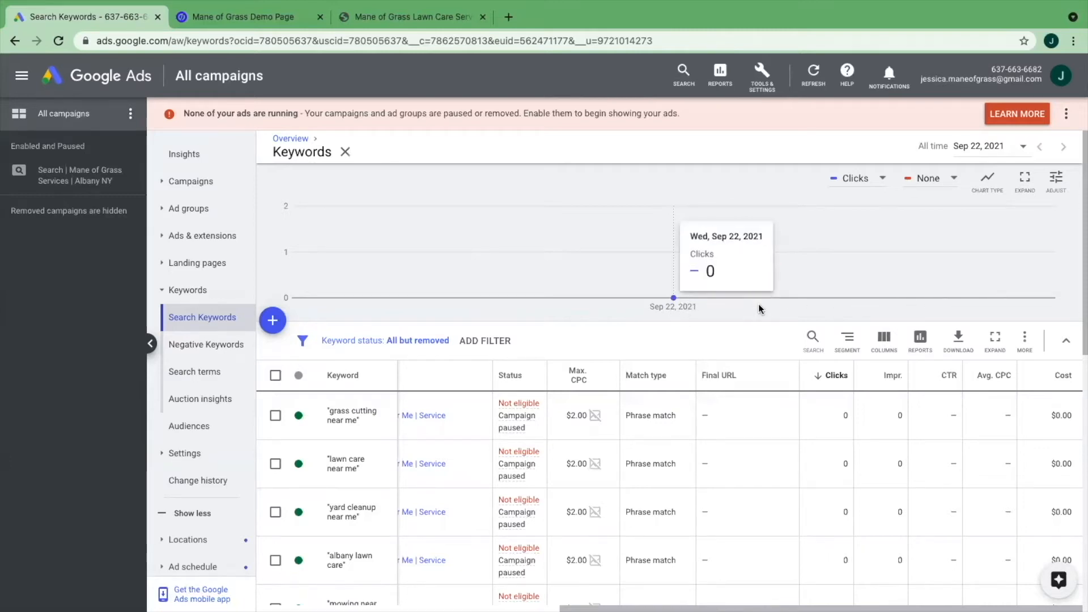
mouse_move(835, 381)
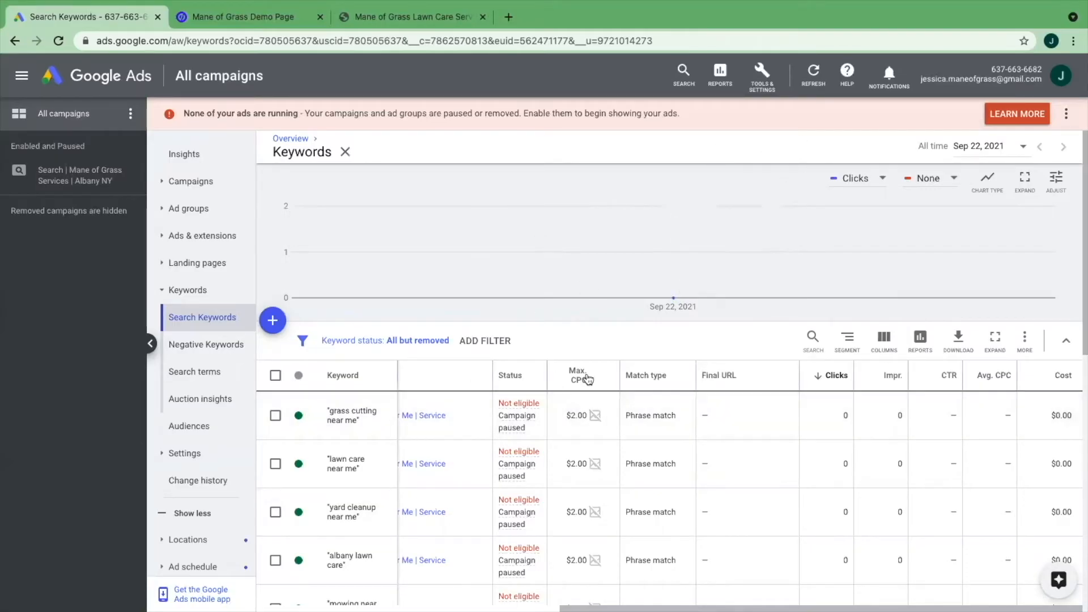
scroll(583, 516, down, 4)
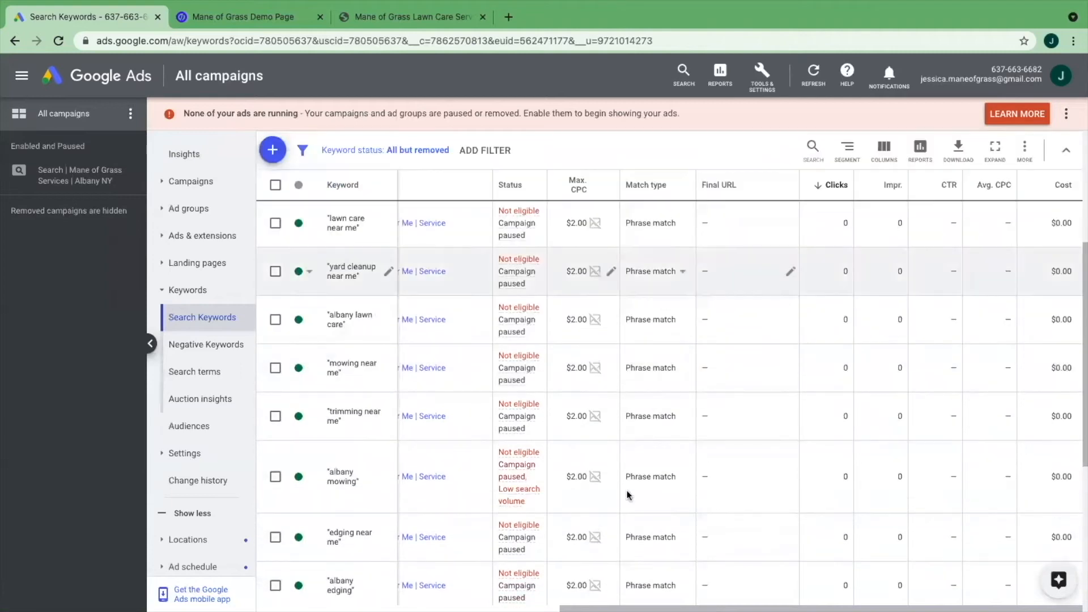
scroll(578, 340, down, 2)
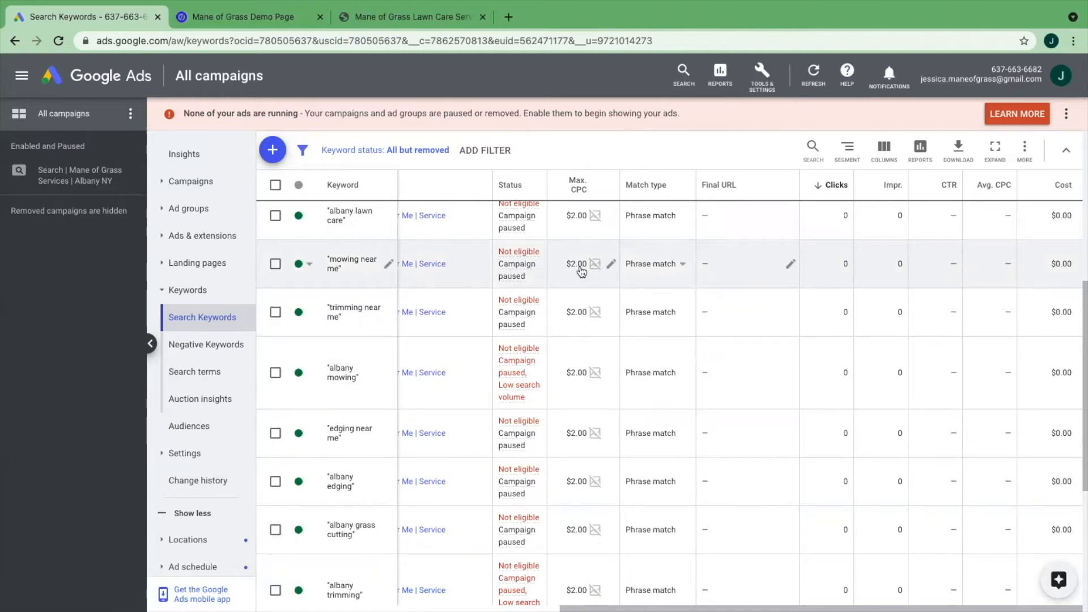
scroll(845, 277, down, 5)
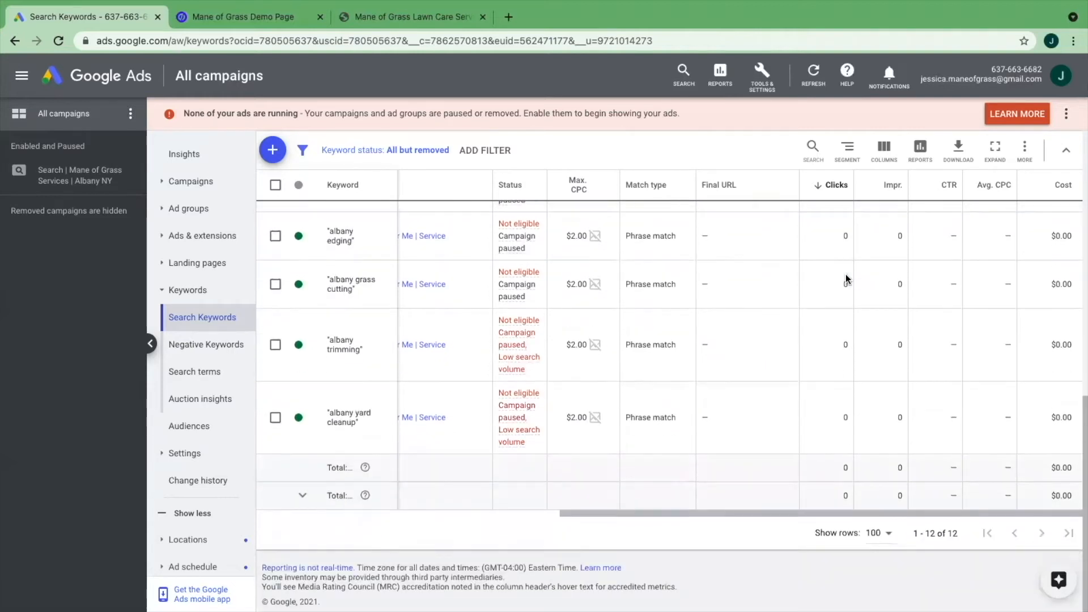
scroll(787, 274, up, 10)
Step: Open the settings of the Search | Mane of Grass Services | Albany NY campaign and review its Networks options
scroll(175, 376, down, 3)
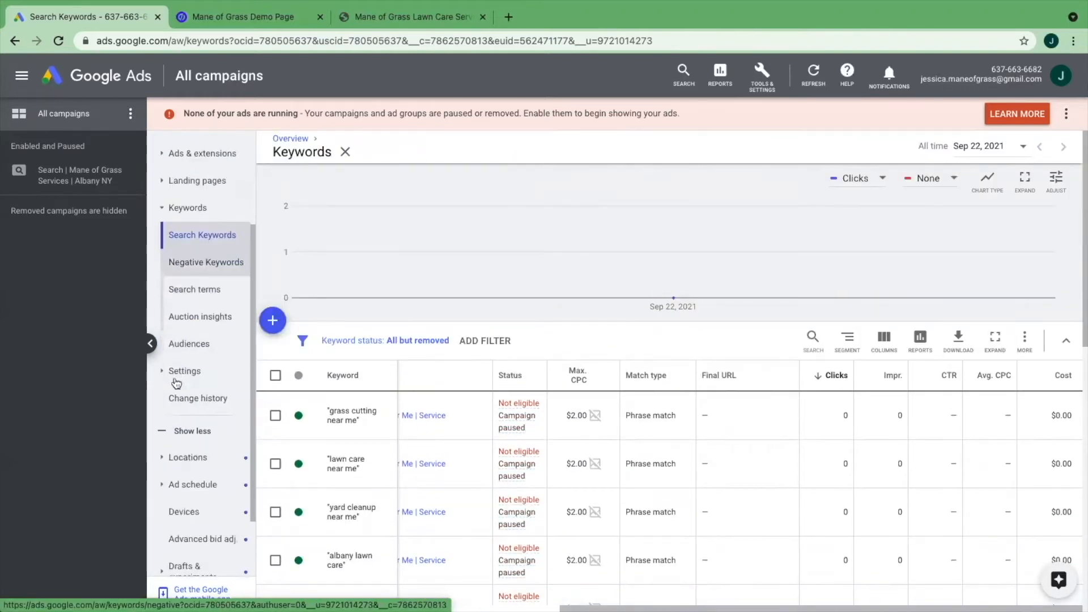
click(194, 372)
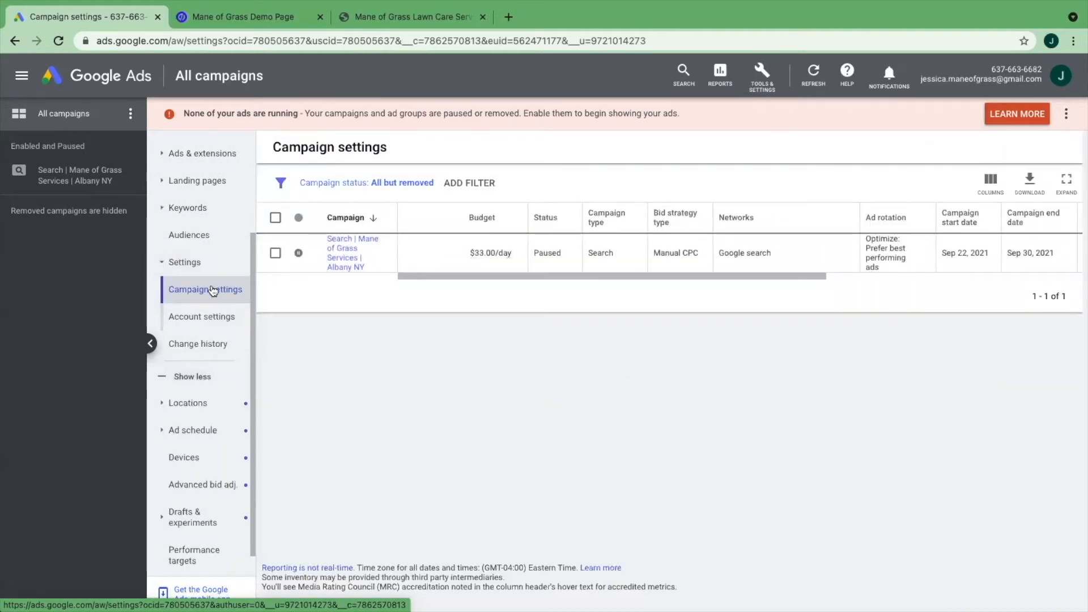
click(356, 251)
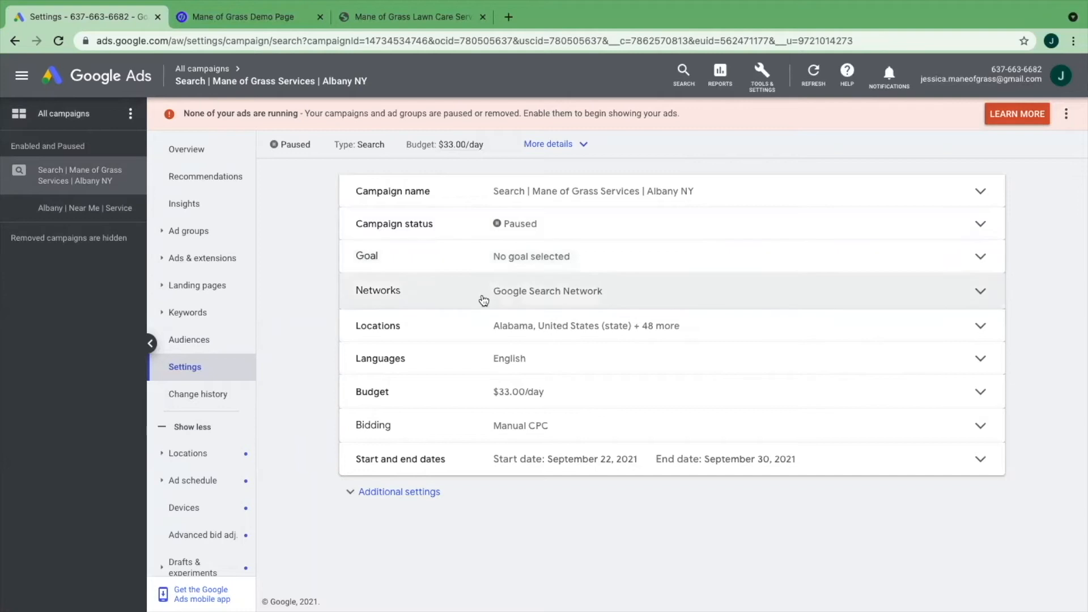
click(669, 300)
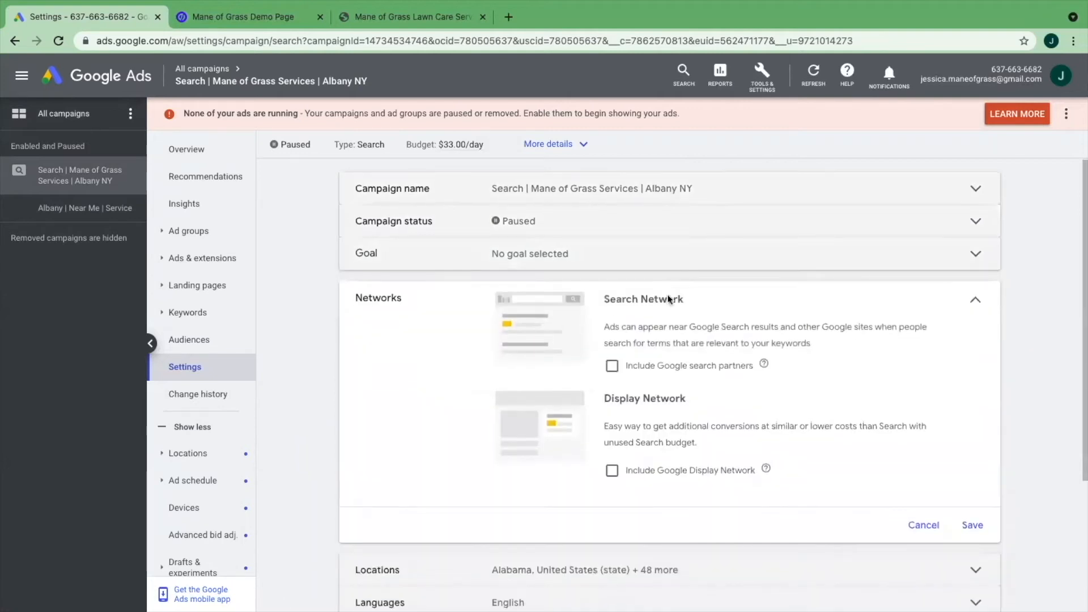
scroll(739, 390, down, 3)
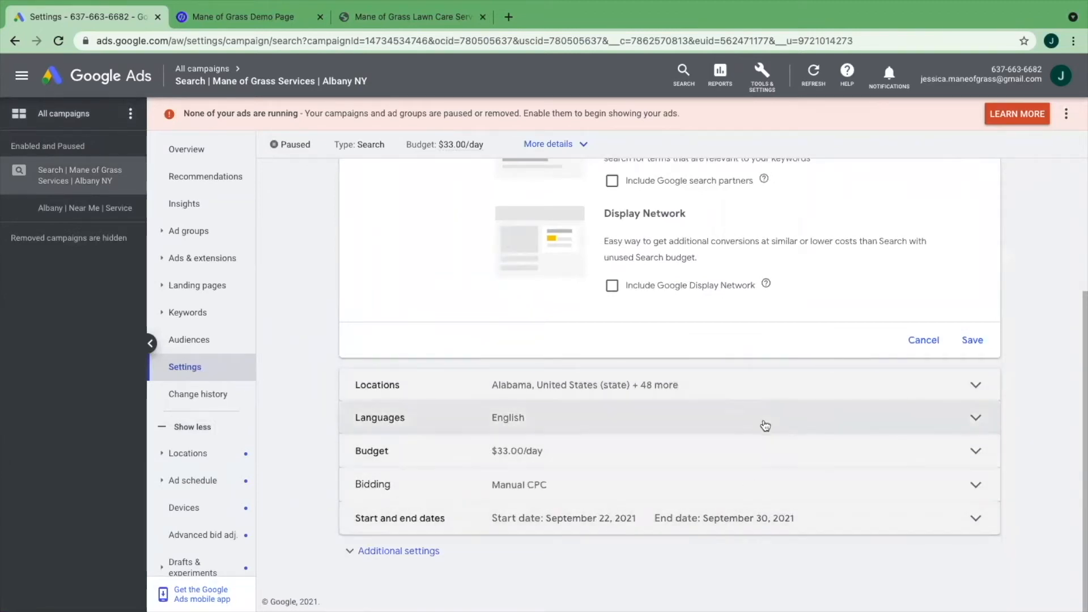
scroll(752, 412, up, 3)
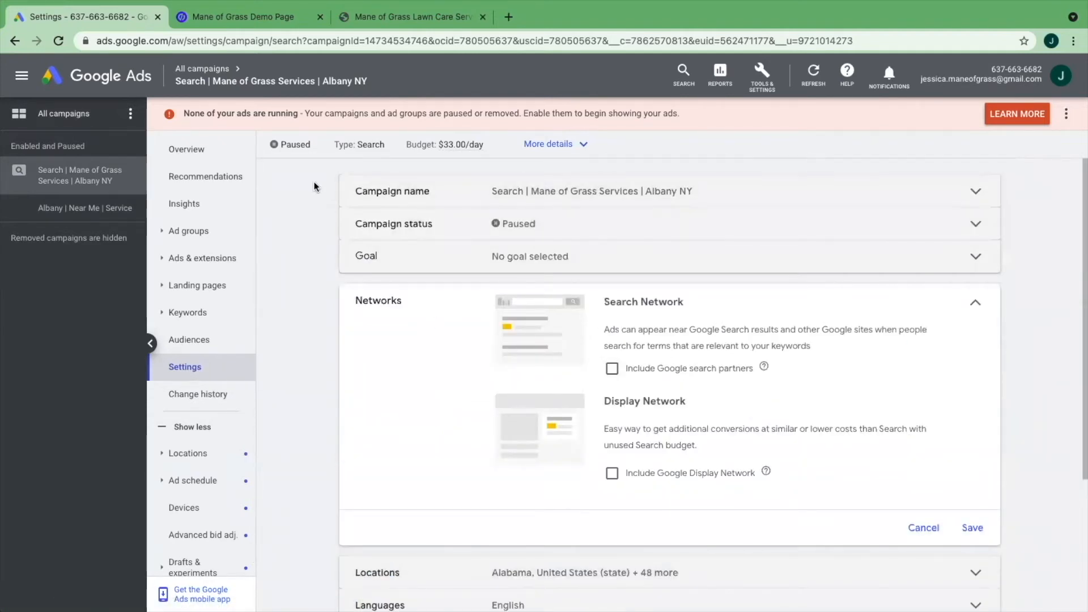
Step: Open the campaign's change history and exit the annotations guide
click(191, 386)
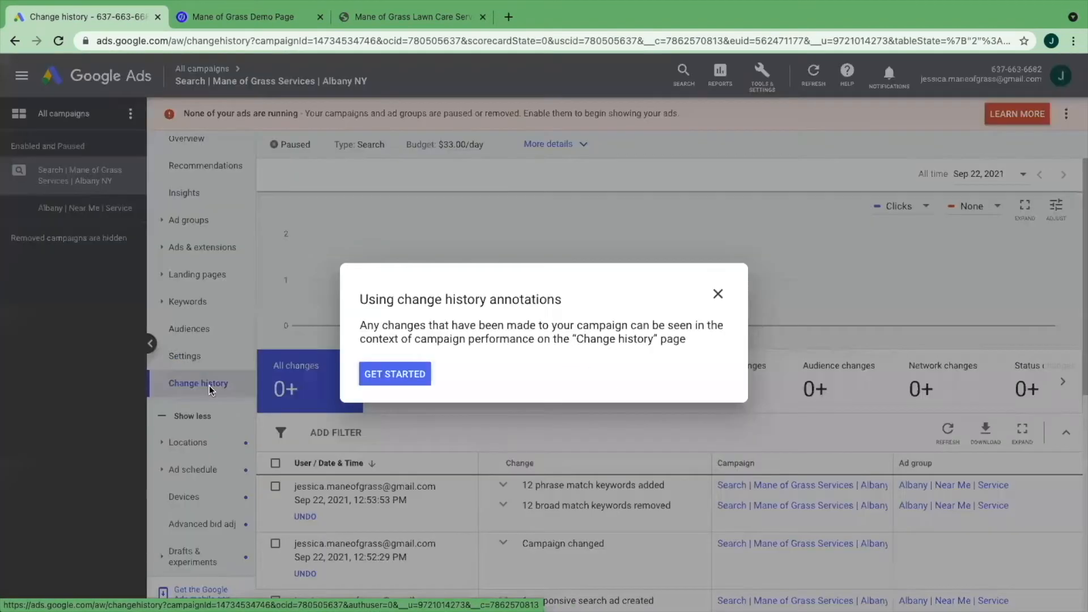
click(718, 293)
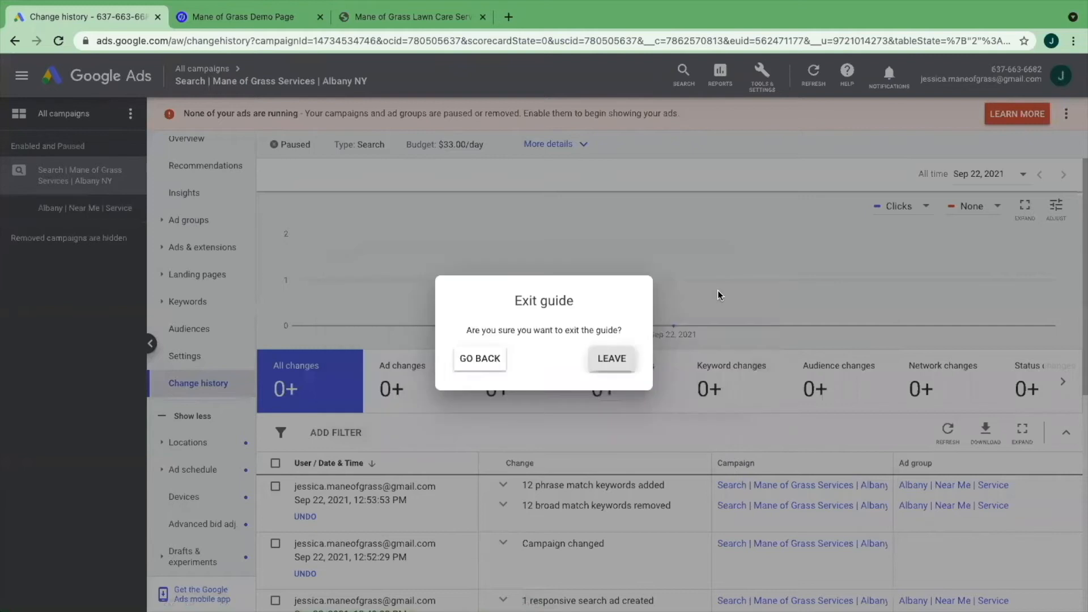
click(610, 358)
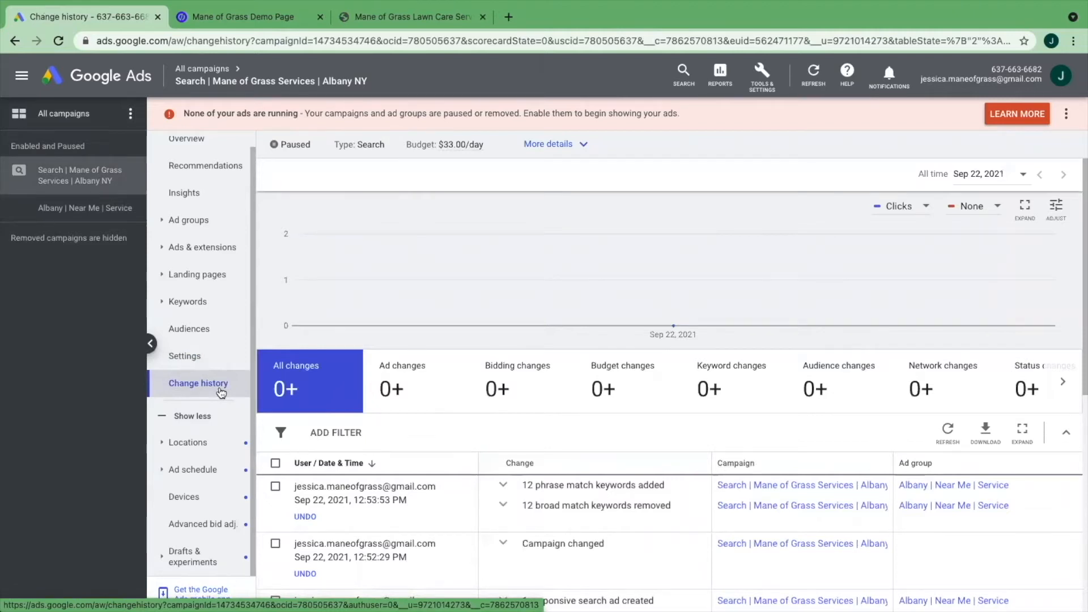
Step: Expand the phrase match keywords added entry in the change history to read its keywords, and collapse it again
scroll(437, 424, down, 1)
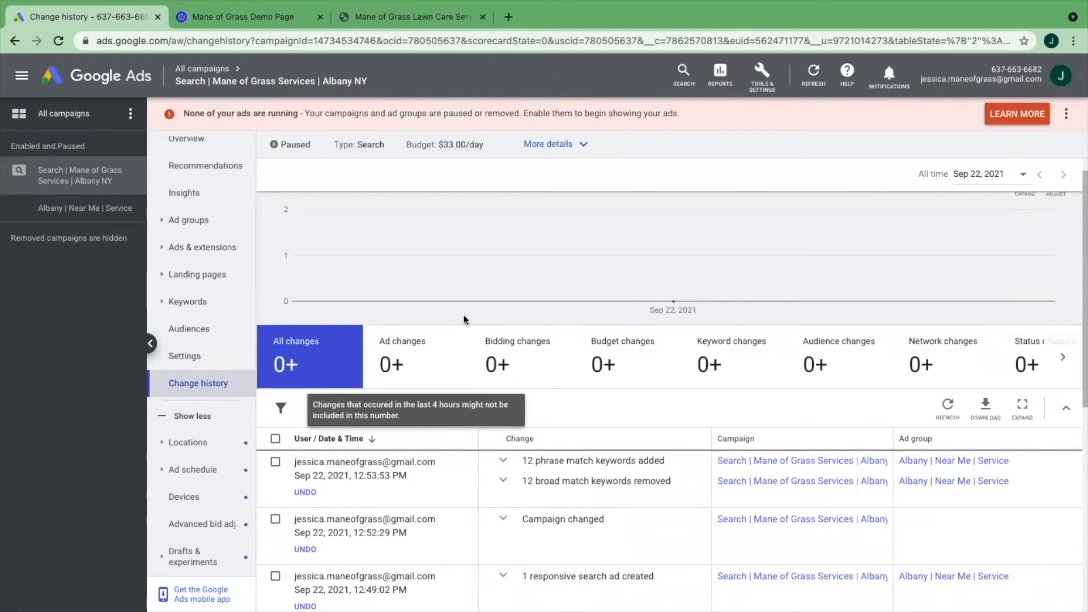
scroll(463, 321, down, 3)
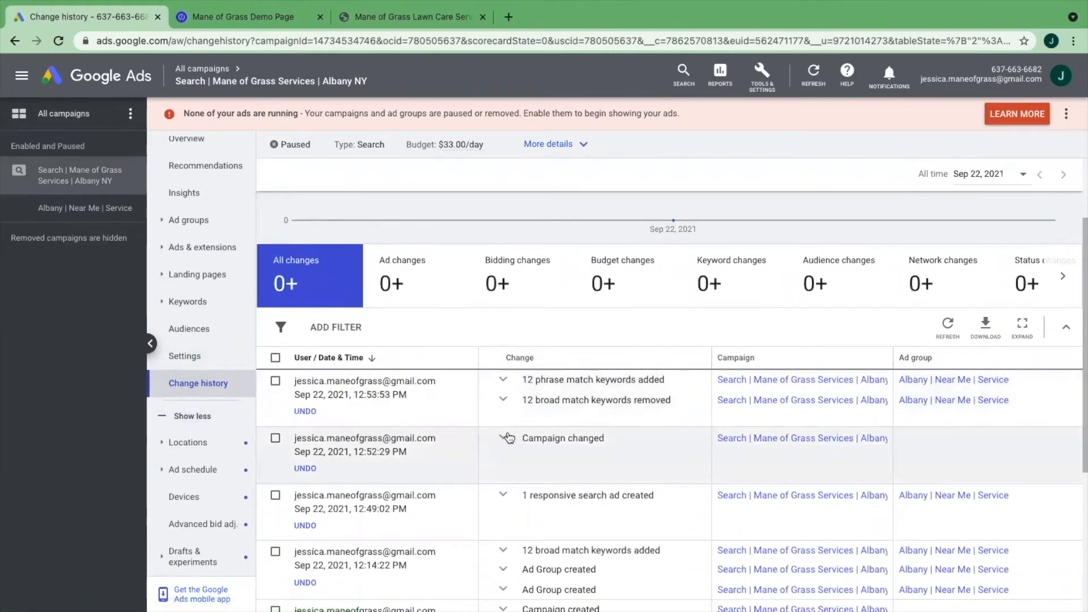
scroll(565, 348, down, 3)
scroll(521, 353, down, 2)
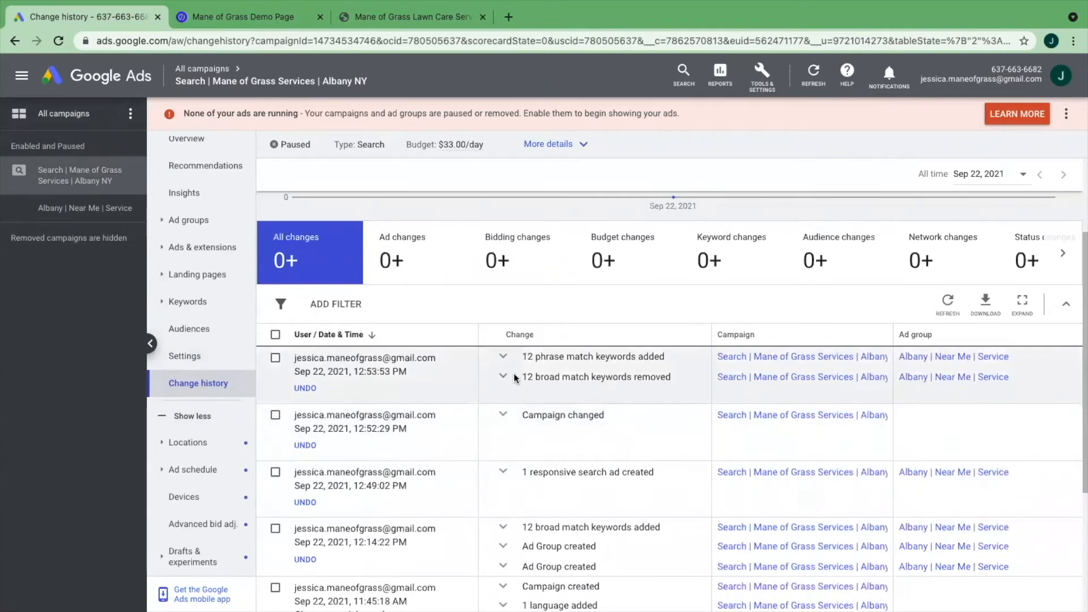
click(501, 357)
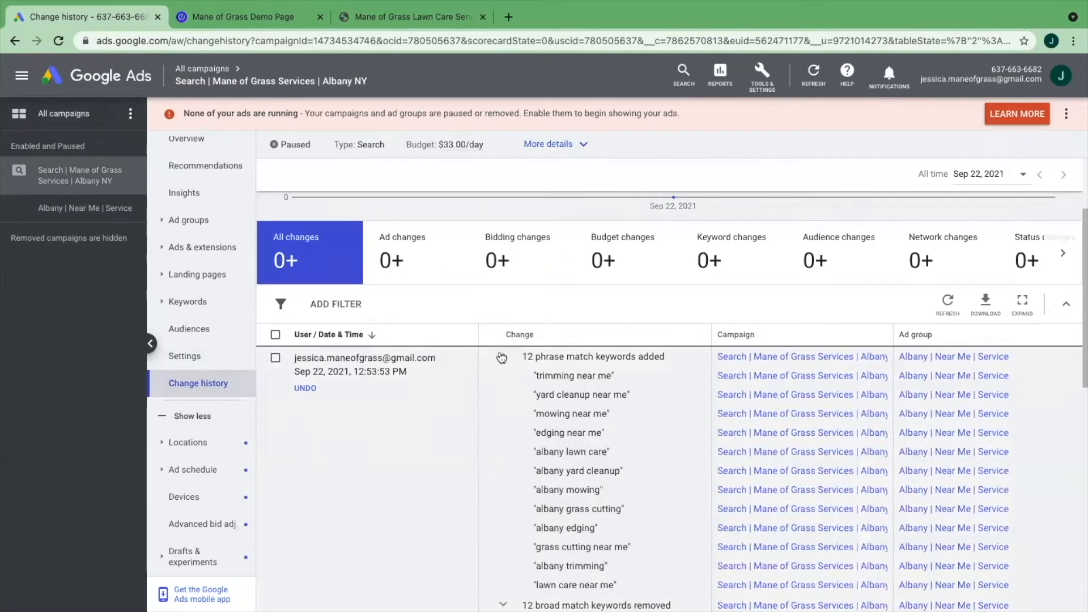
click(507, 358)
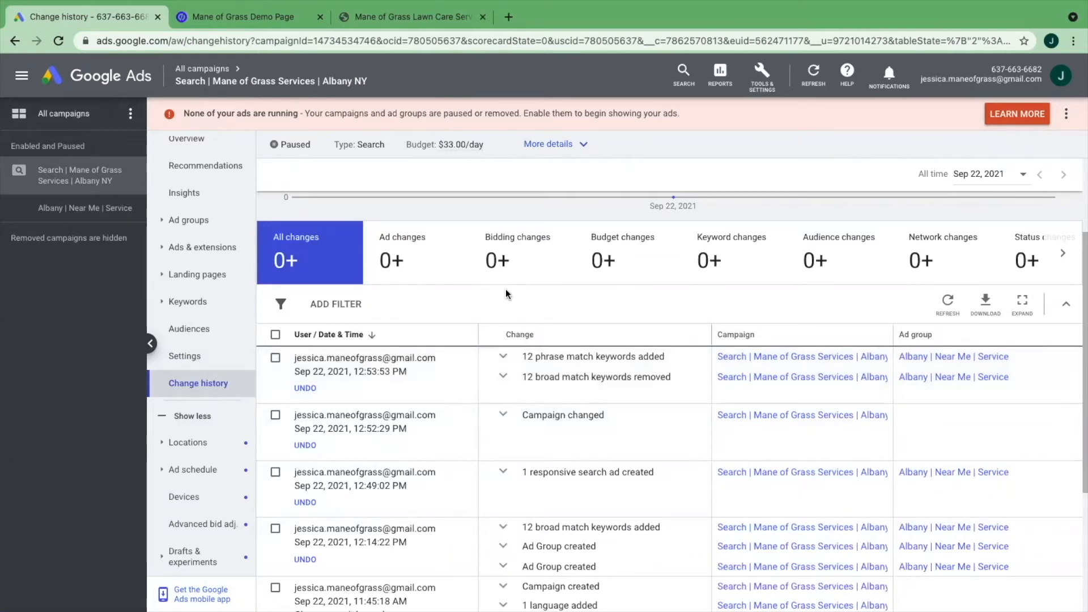
Step: Review the older change history entries back to the campaign's creation
click(213, 382)
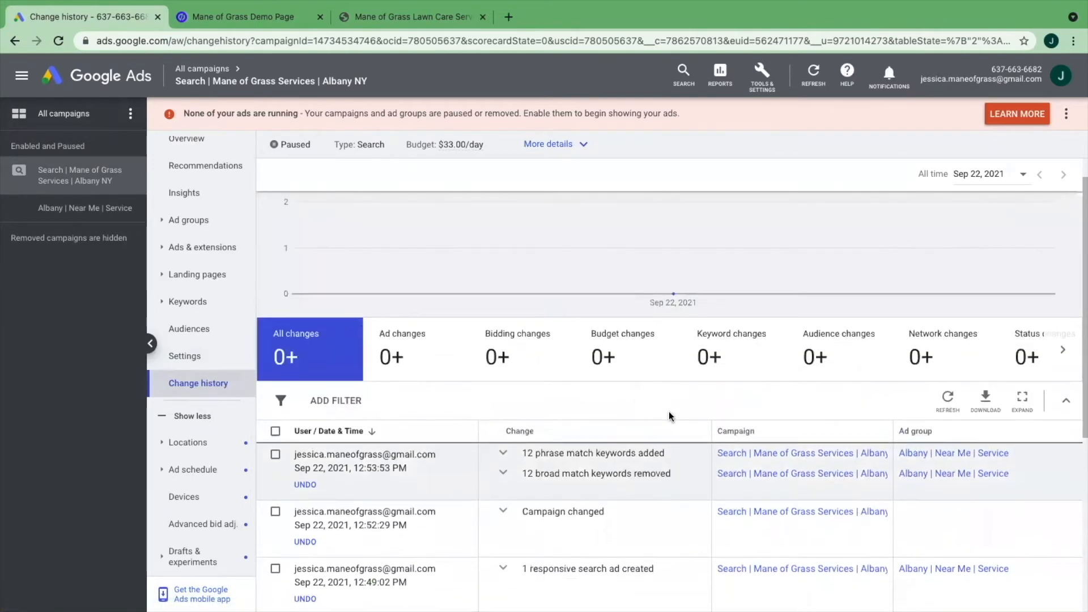
scroll(668, 411, down, 5)
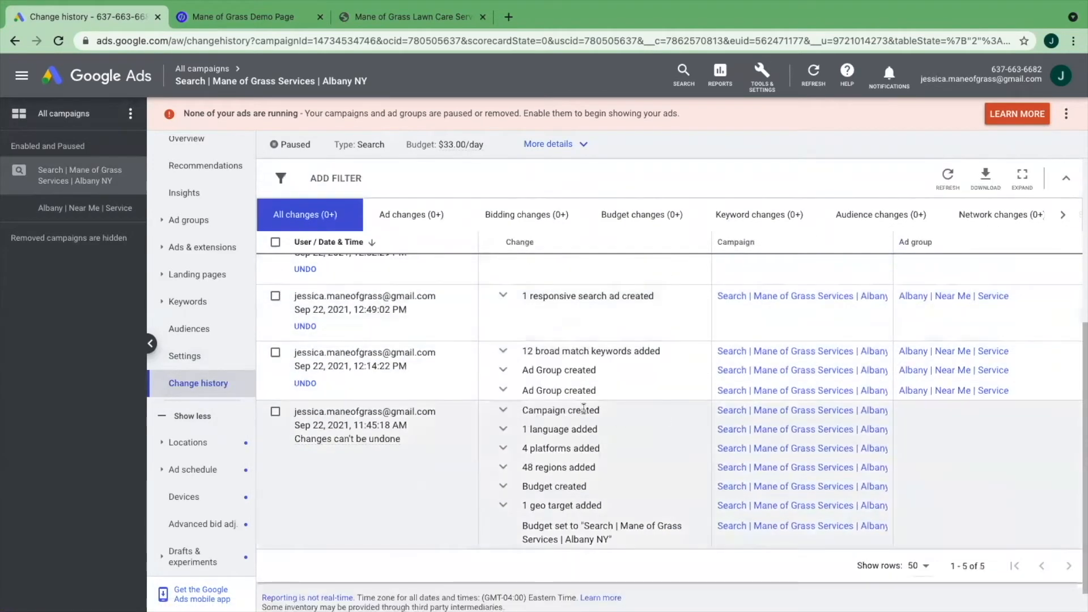
scroll(584, 408, up, 1)
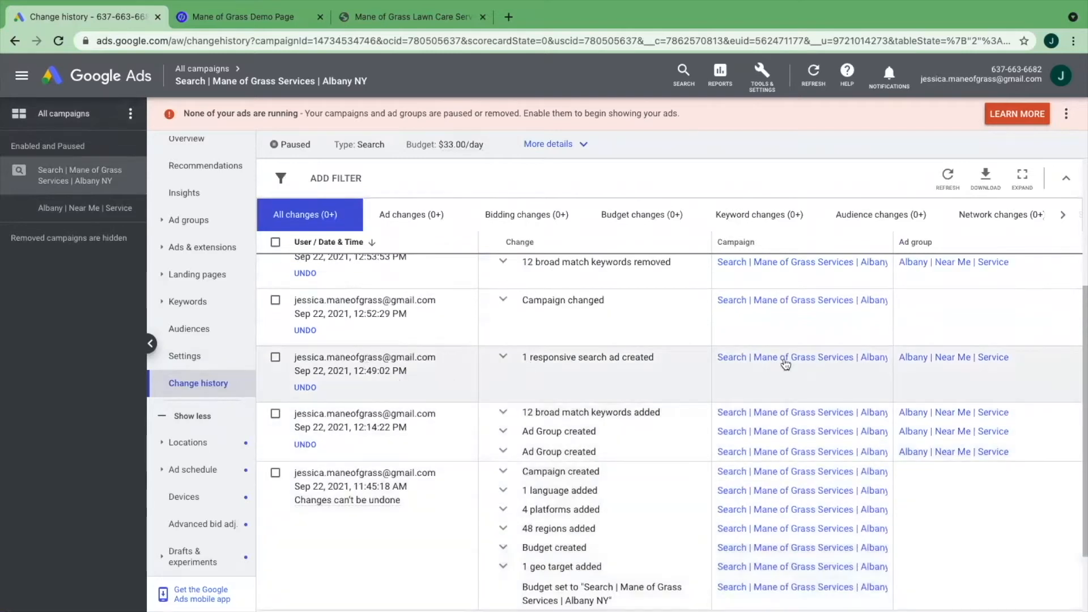
scroll(788, 366, up, 2)
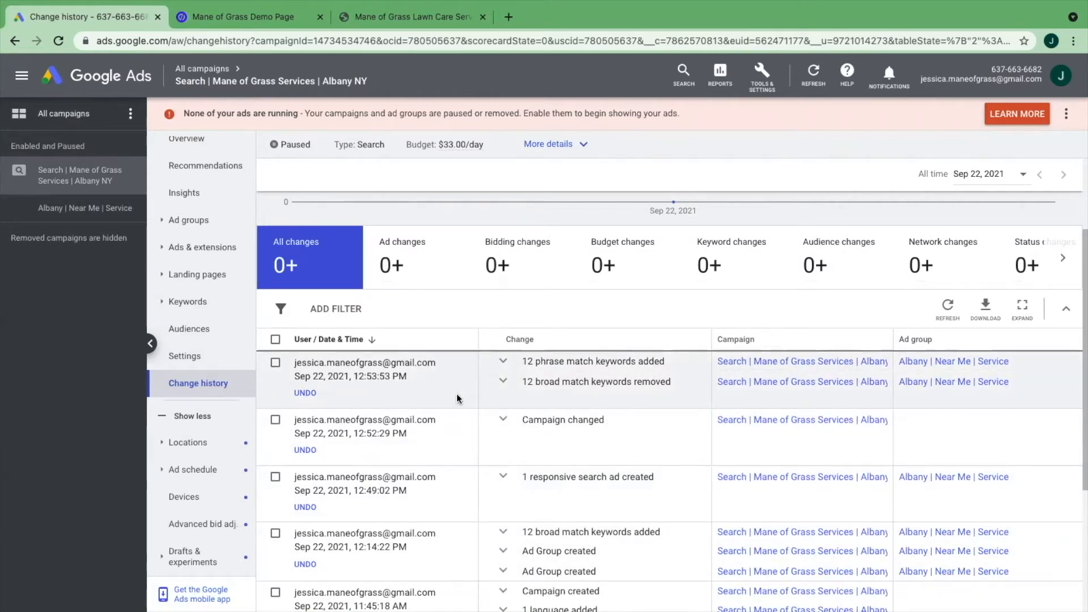
Step: Open the campaign's Locations page and look through its list of targeted states
click(187, 442)
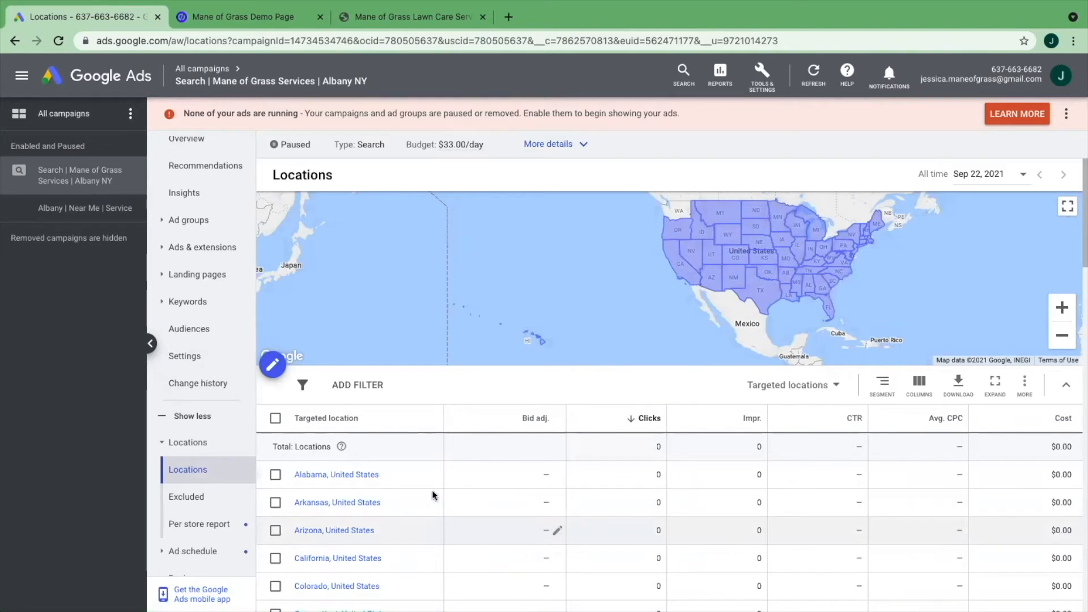
scroll(434, 489, down, 1)
scroll(434, 494, down, 2)
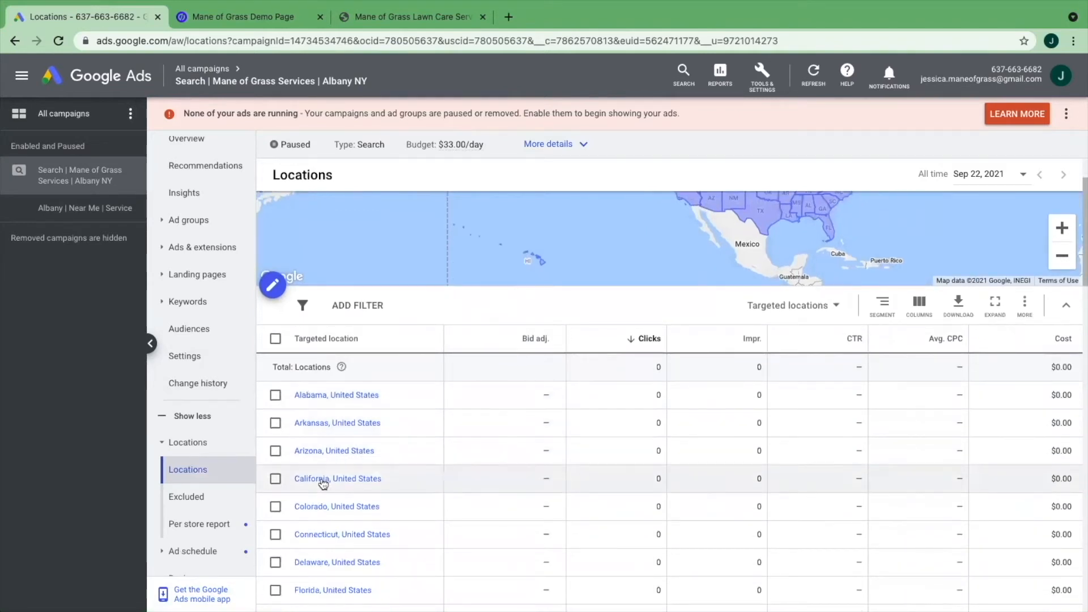
Step: Look over the map of targeted areas and read through the full list of targeted states on the Locations page
scroll(467, 453, up, 2)
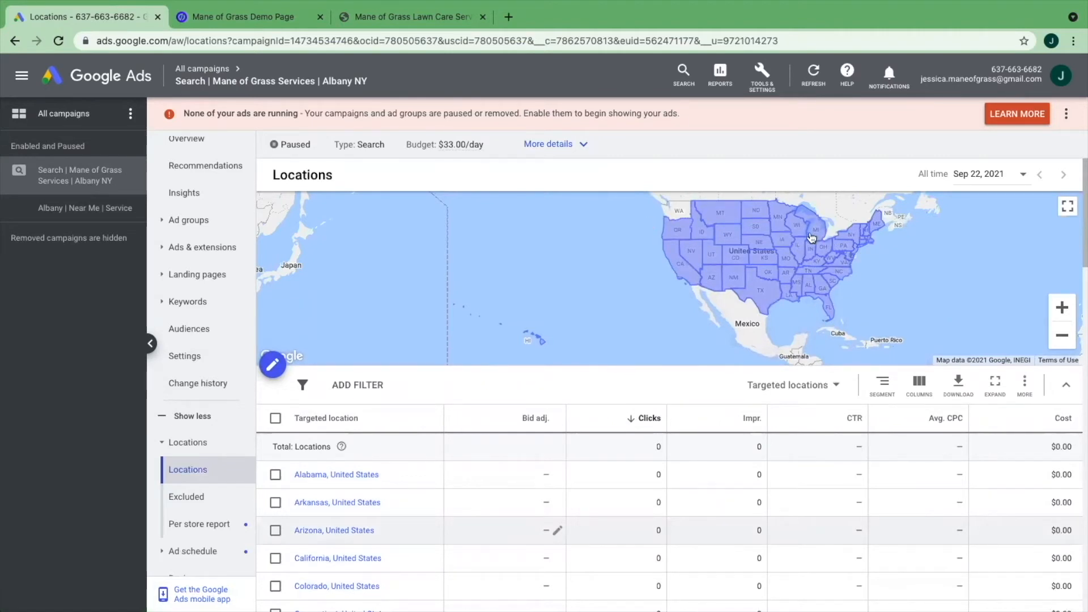
scroll(681, 249, down, 1)
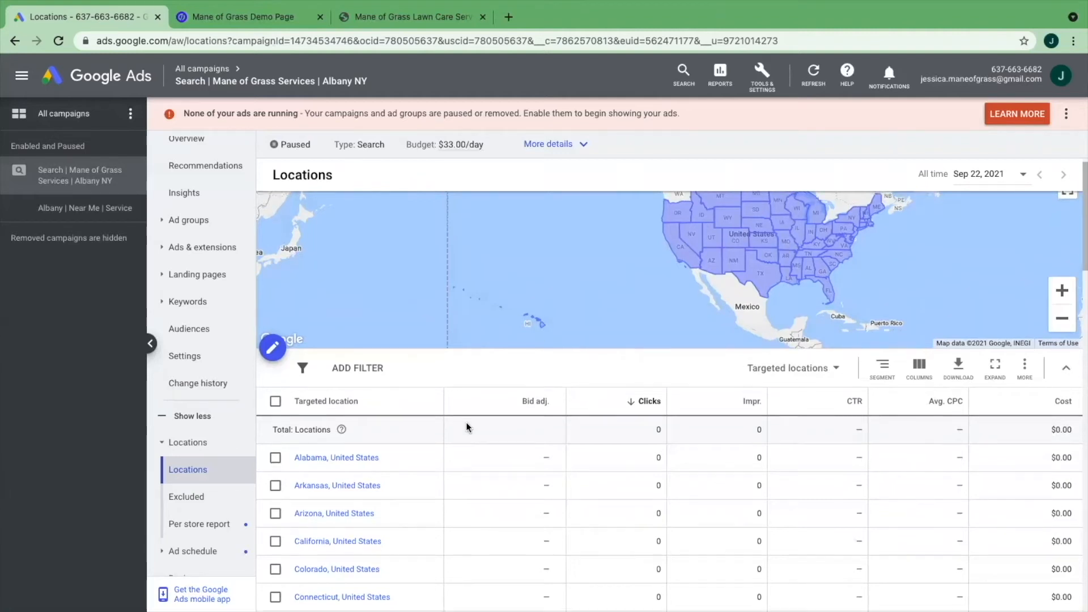
scroll(465, 423, down, 2)
scroll(388, 441, down, 15)
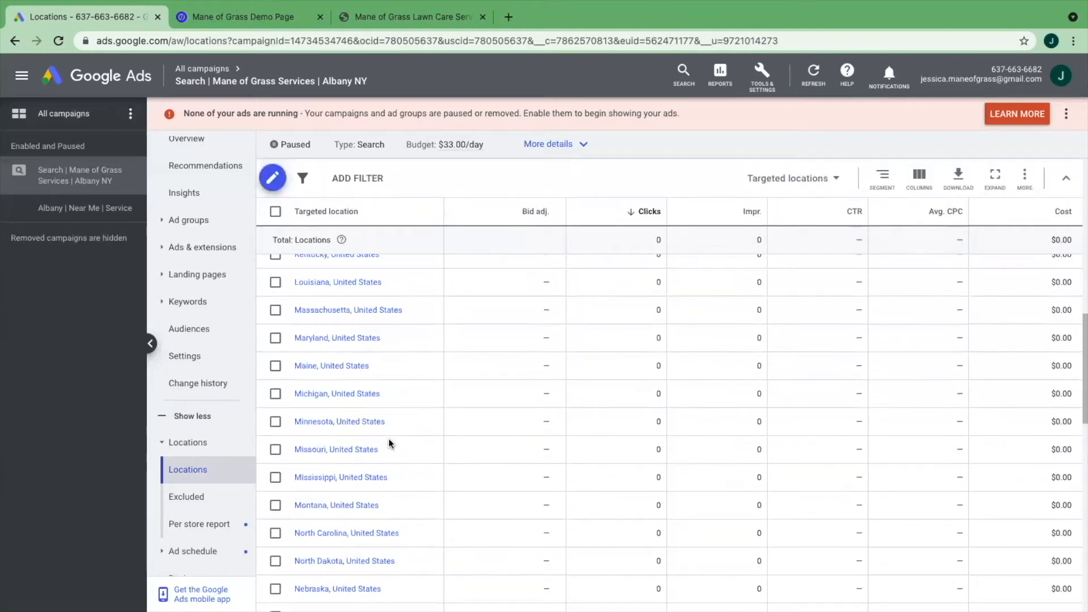
scroll(407, 395, up, 9)
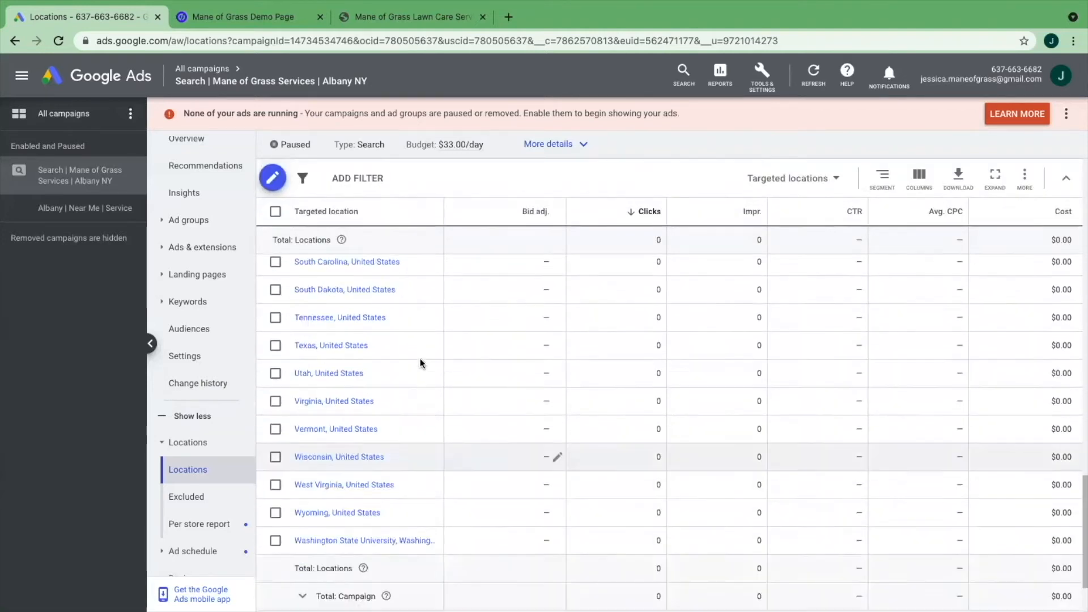
scroll(397, 340, up, 4)
Step: Open the campaign's Devices page to review its device types, and go on to its Recommendations
scroll(201, 388, down, 2)
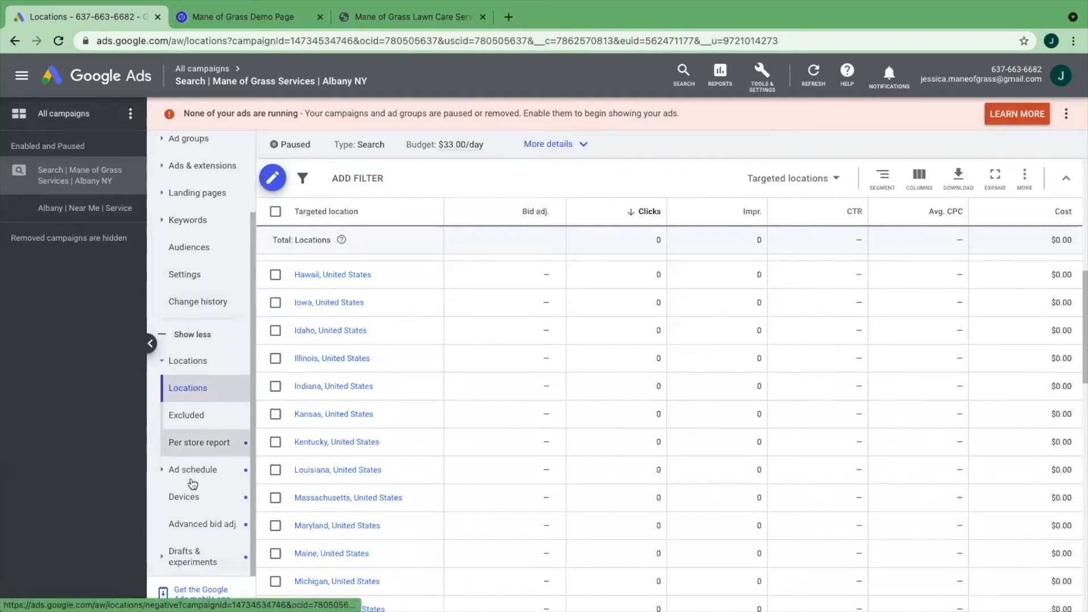
click(186, 501)
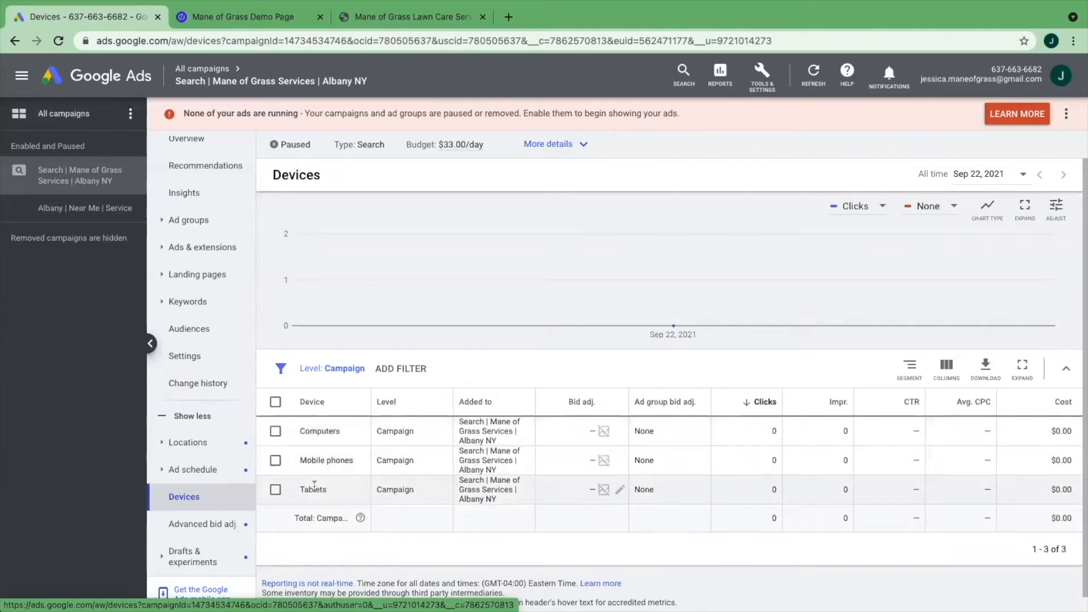
click(192, 166)
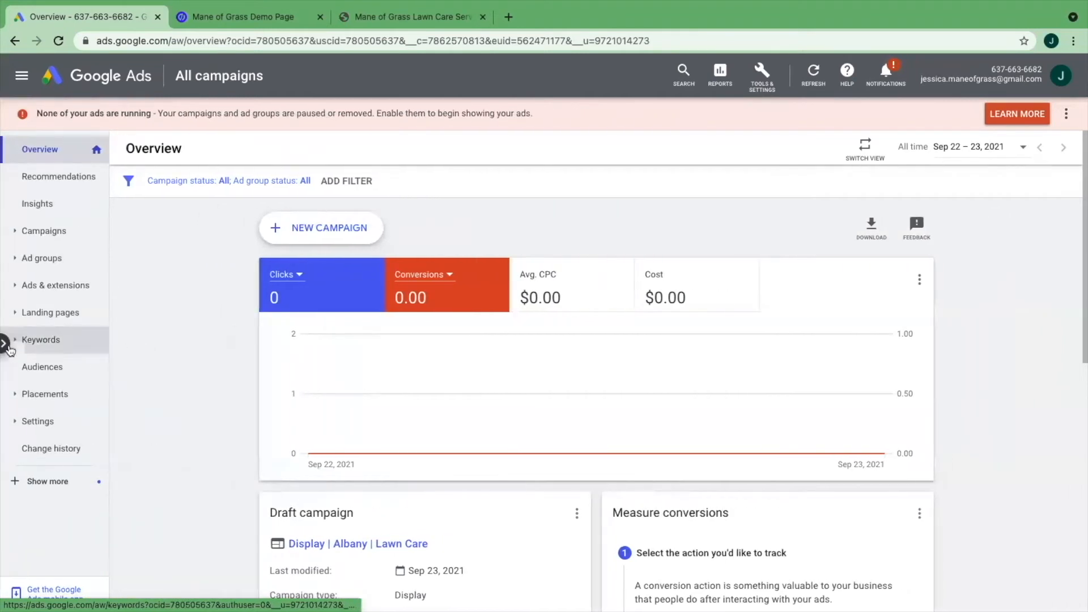
Step: Expand the campaign navigation pane on the all-campaigns overview, and switch to the simplified view and back
click(7, 344)
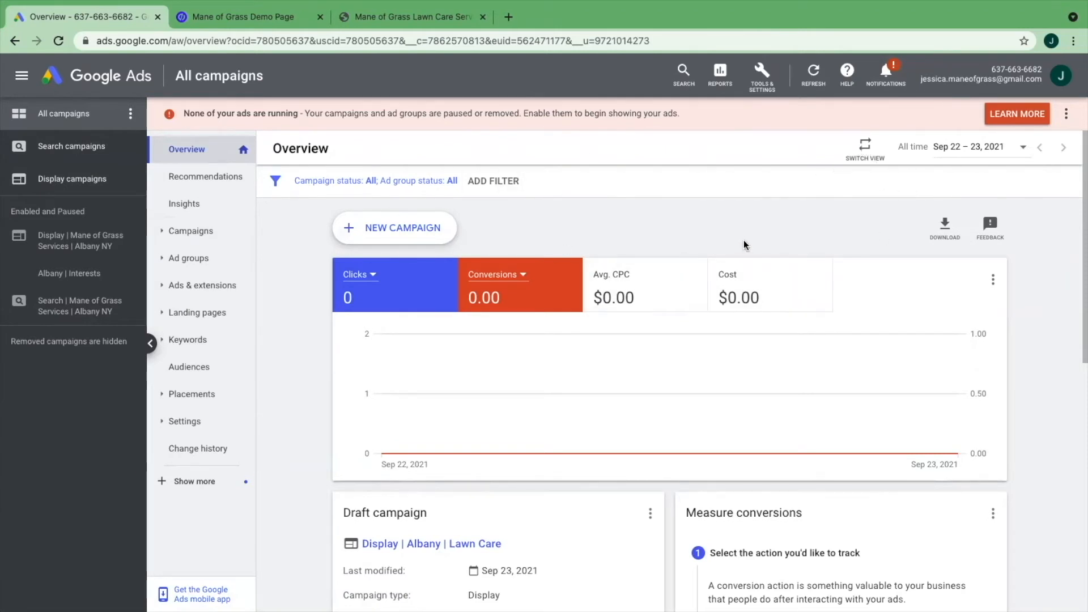
click(867, 146)
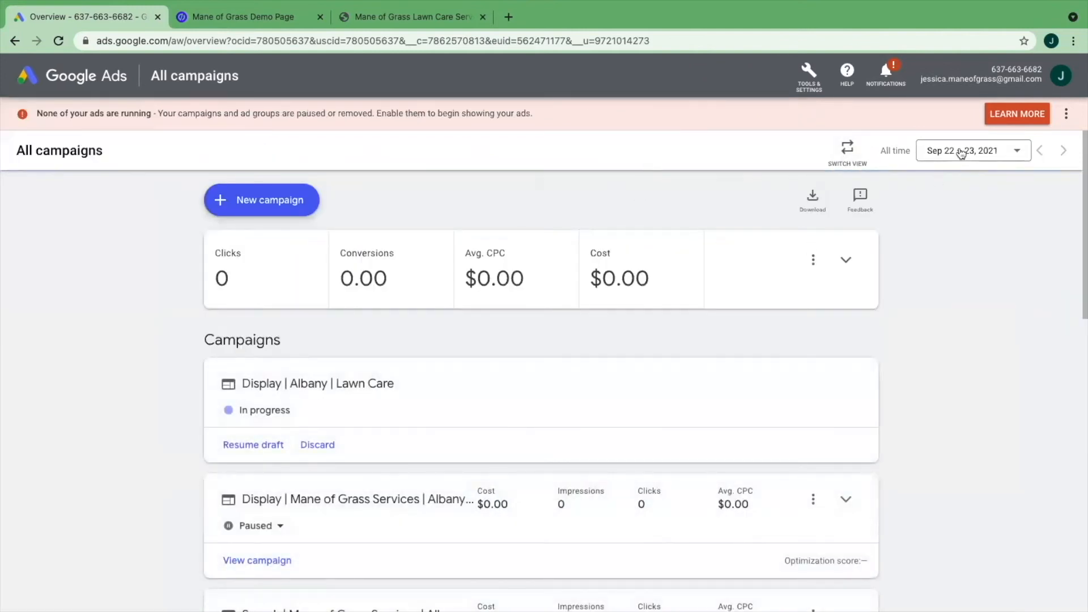
click(848, 152)
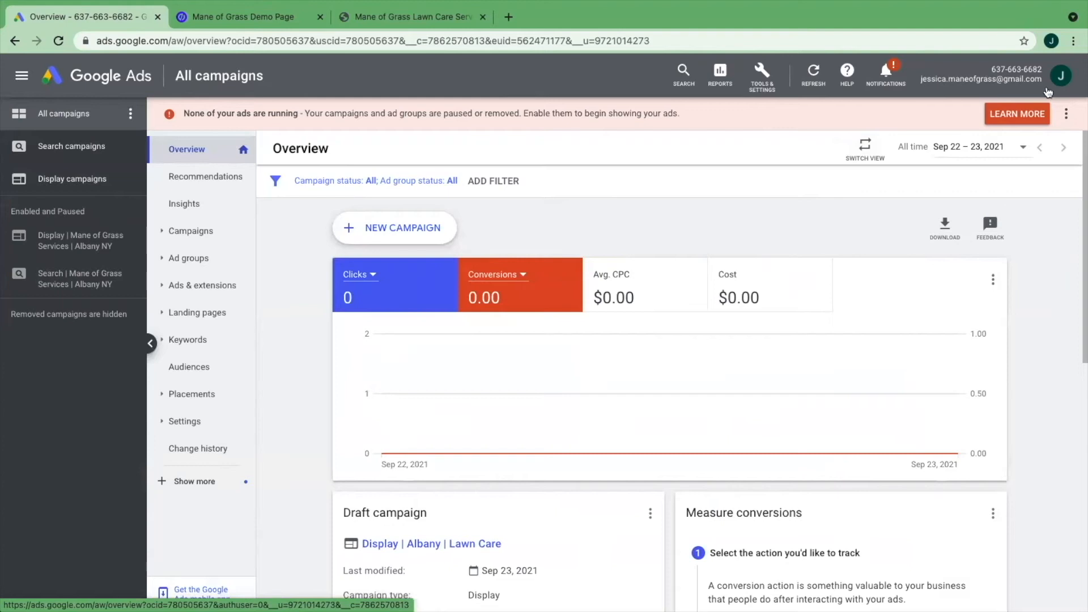
Step: Highlight the customer ID in the header, and view the signed-in account's details before closing them
drag(992, 66, 1041, 64)
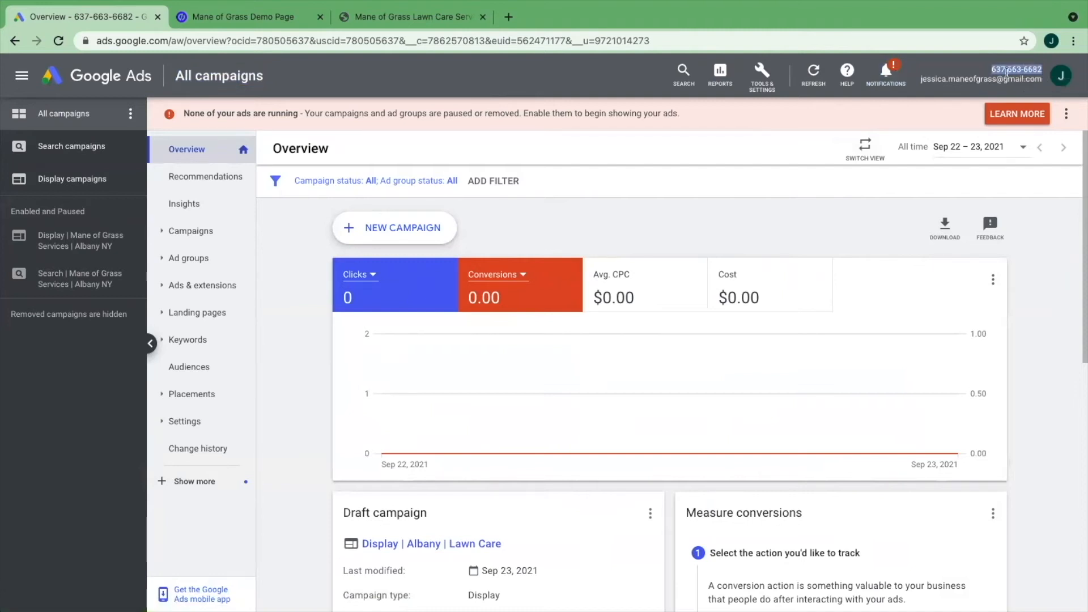
click(1009, 69)
click(1058, 81)
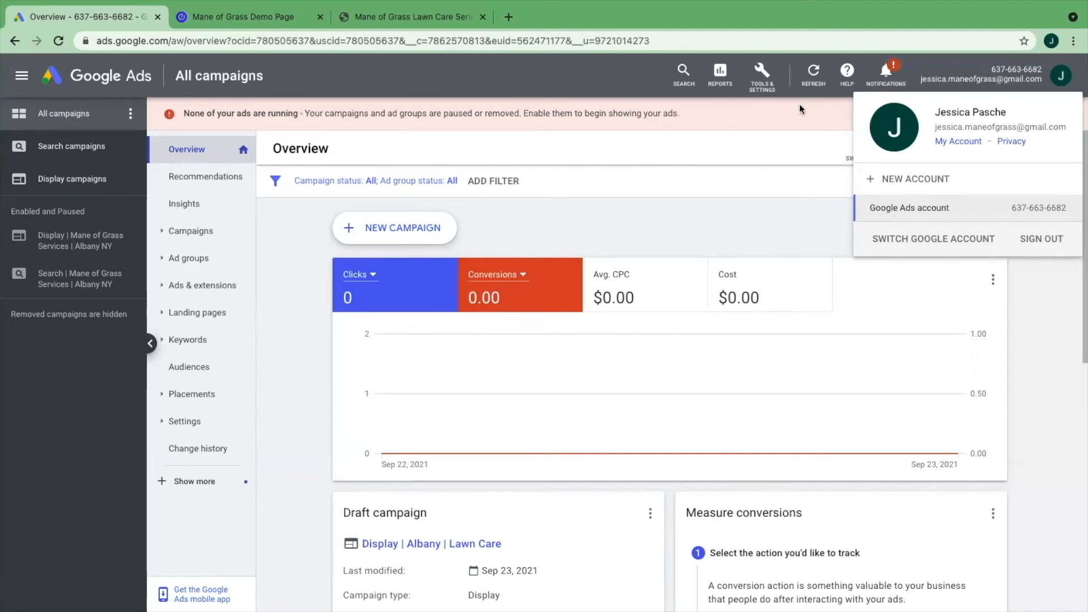
click(799, 119)
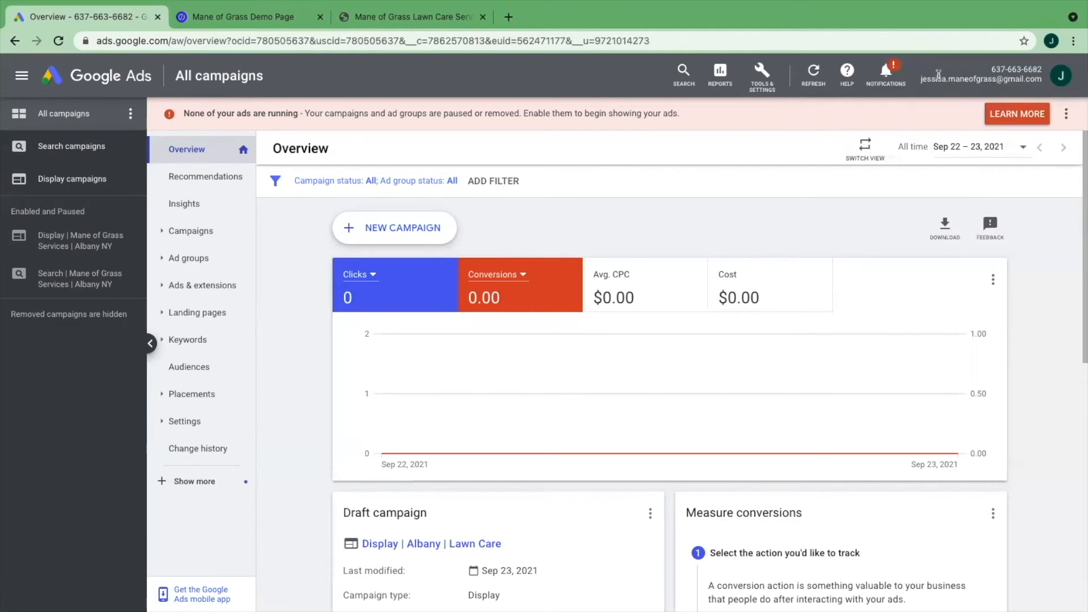
Step: Check the account notifications and open the list of help options
click(887, 76)
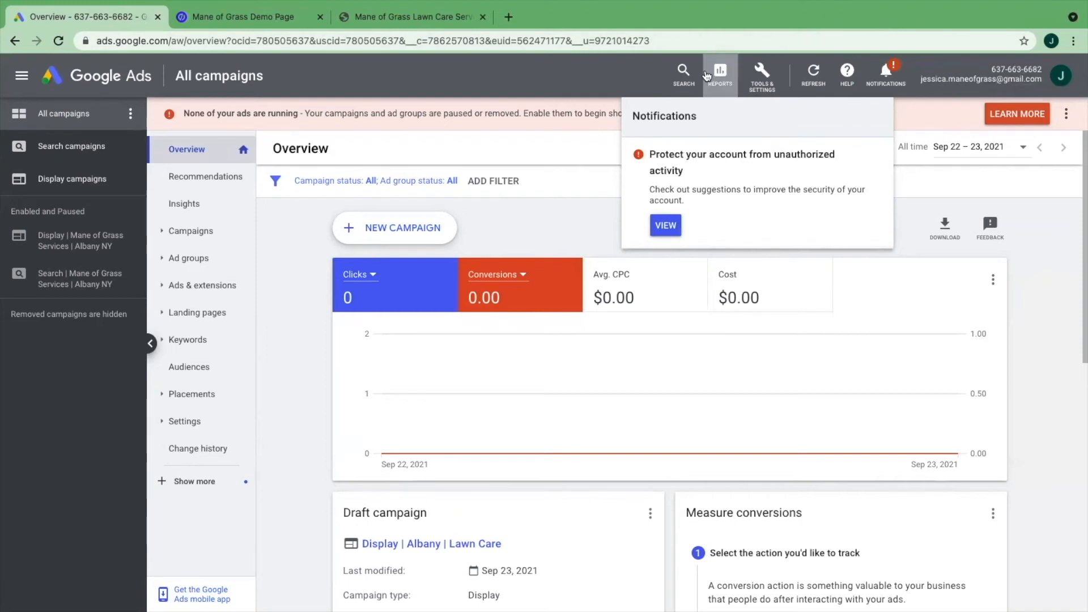
click(903, 114)
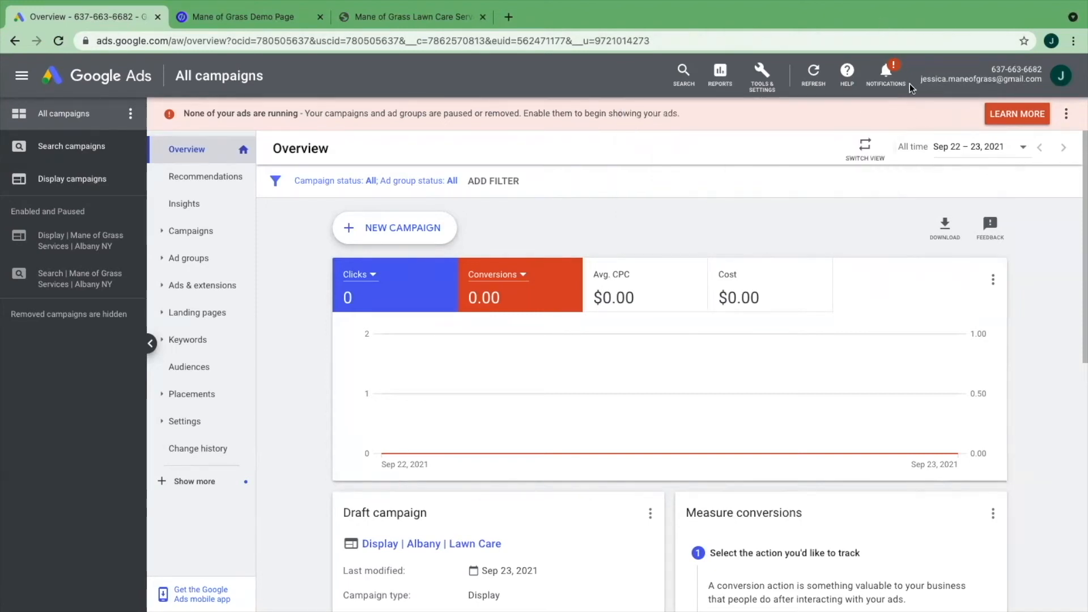
click(847, 70)
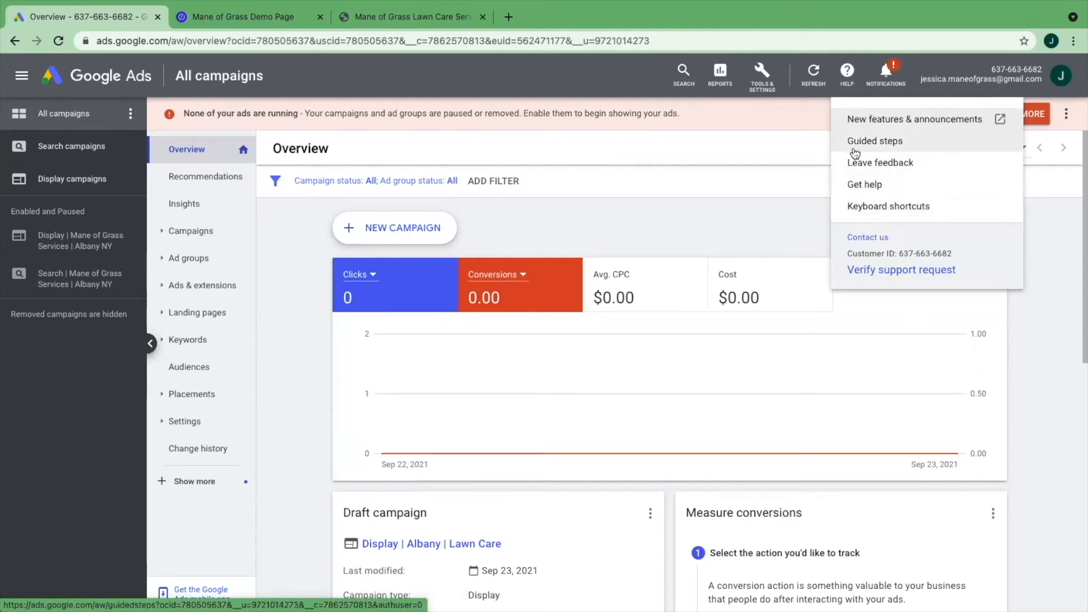
Step: Open the account's Access and security page and start an invitation for a new user
click(753, 85)
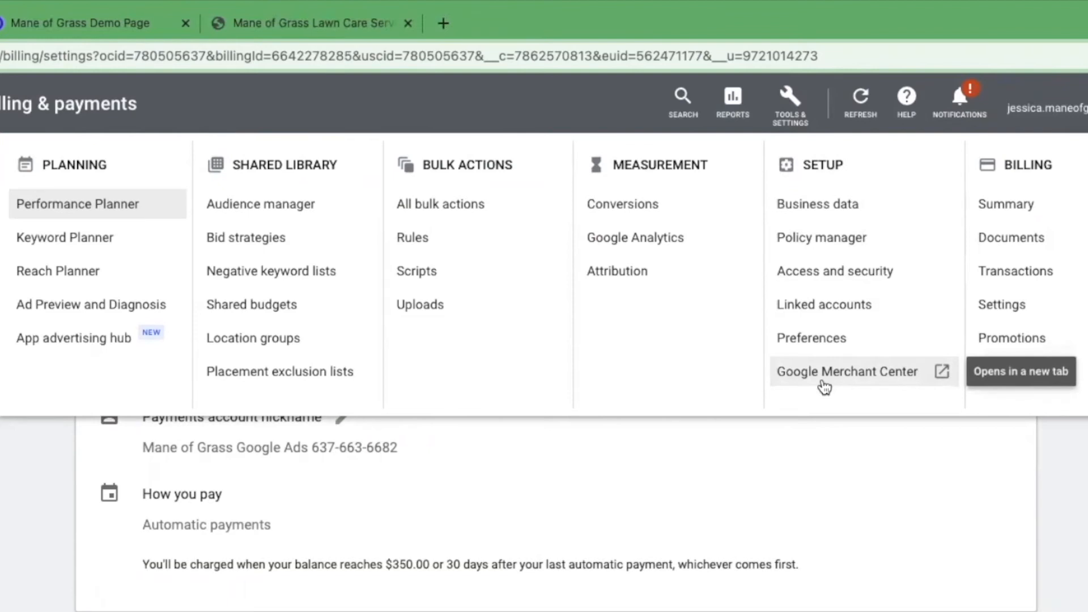
click(831, 277)
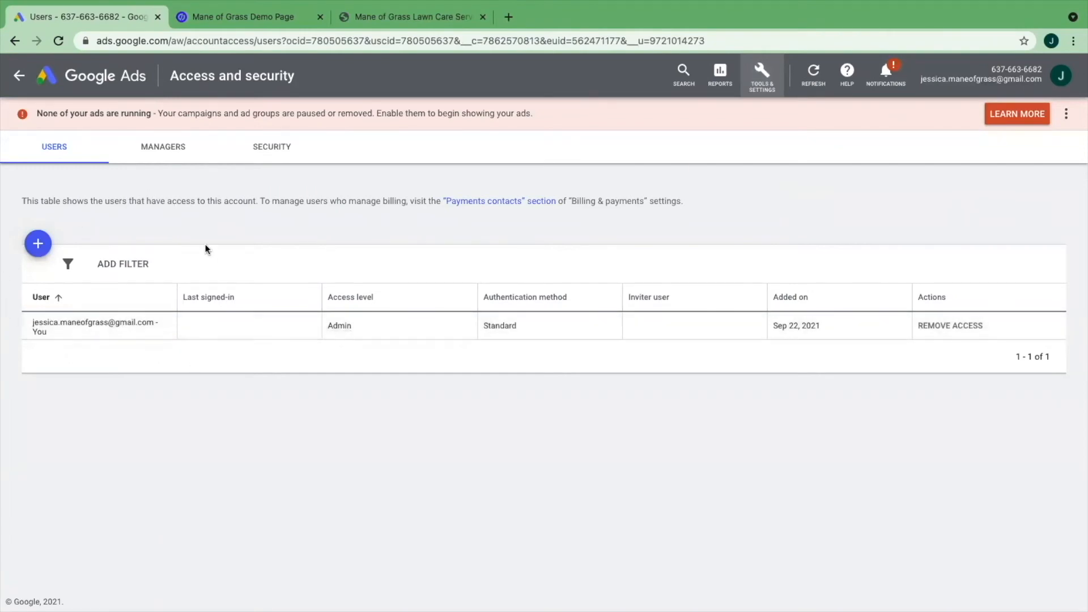
click(33, 245)
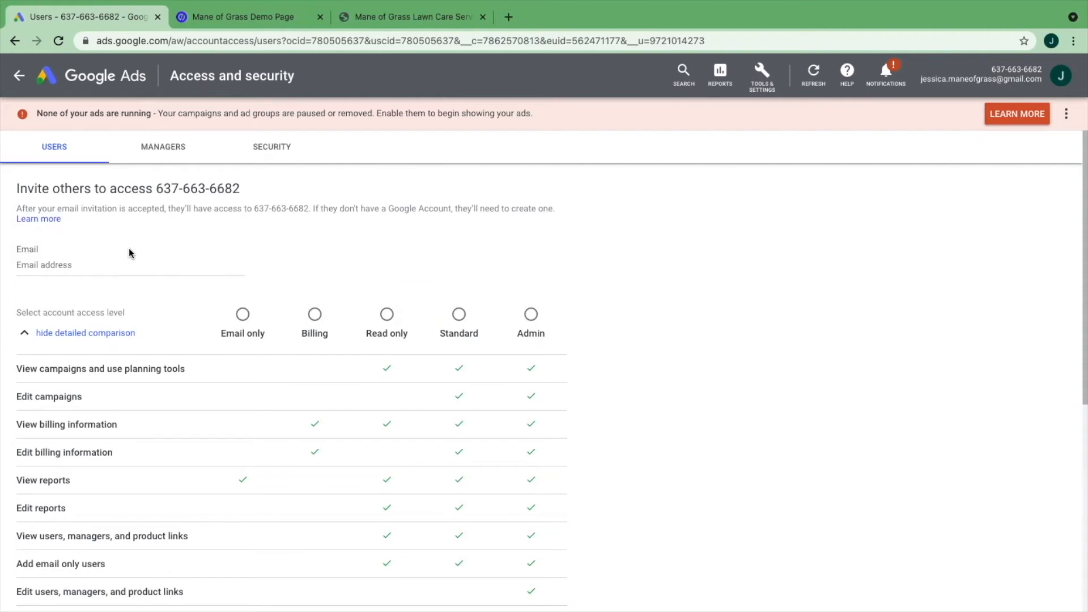
Step: Compare the permissions of the Email only, Billing, Read only, Standard and Admin access levels in the invitation form
scroll(631, 325, down, 1)
scroll(629, 325, up, 1)
scroll(654, 317, down, 1)
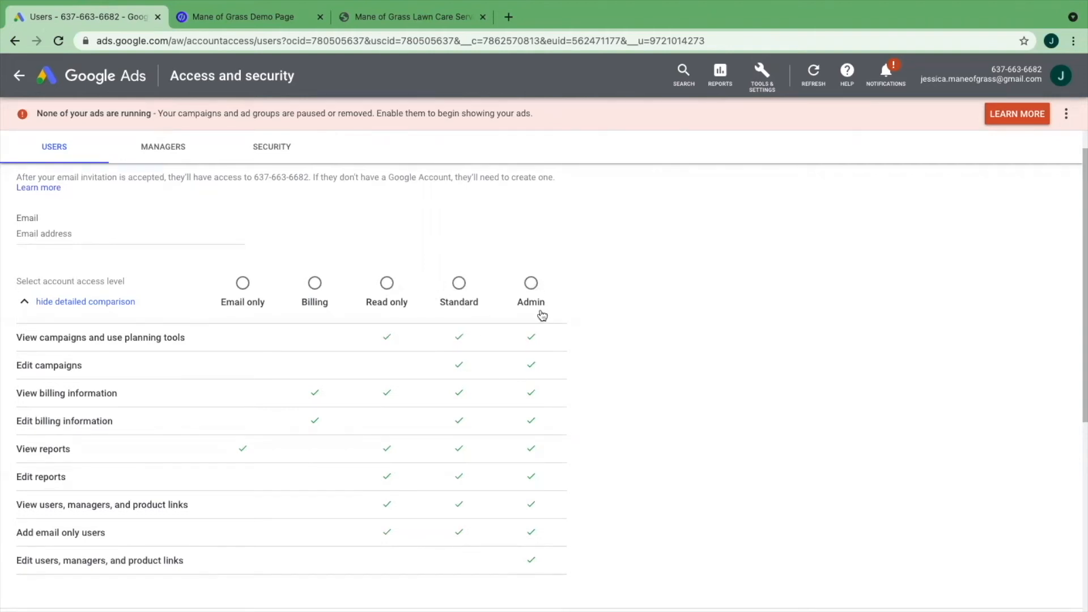
scroll(617, 341, down, 5)
scroll(617, 342, up, 2)
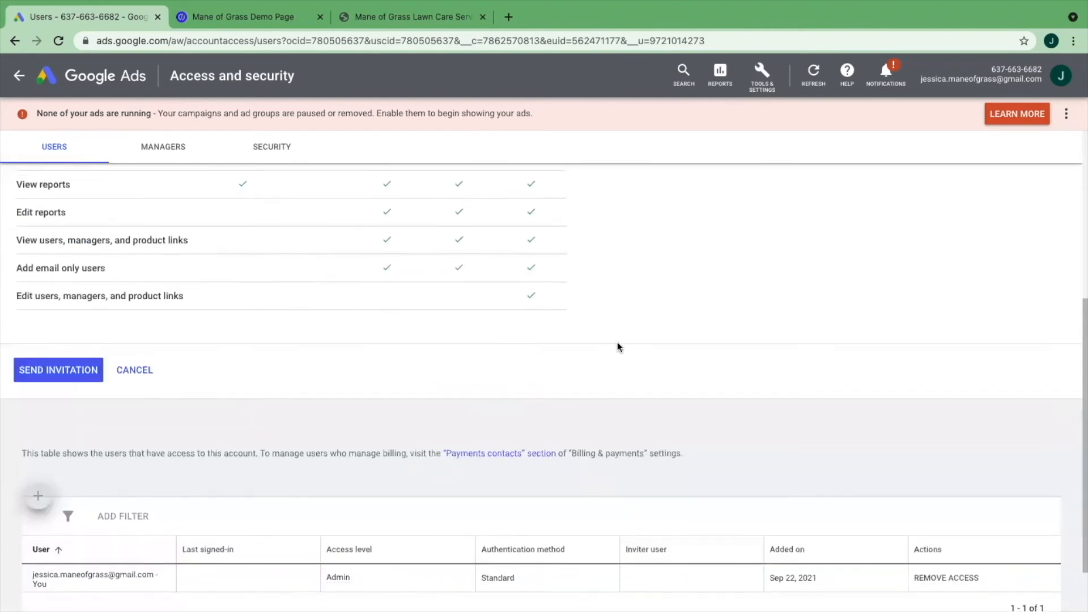
scroll(617, 342, up, 1)
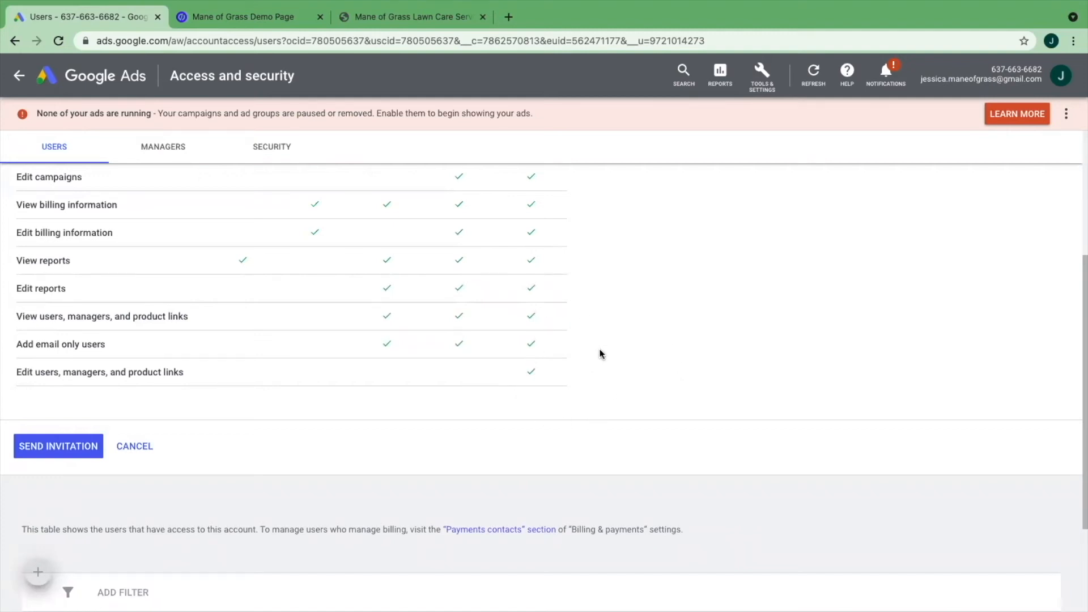
scroll(601, 352, up, 1)
scroll(600, 354, up, 3)
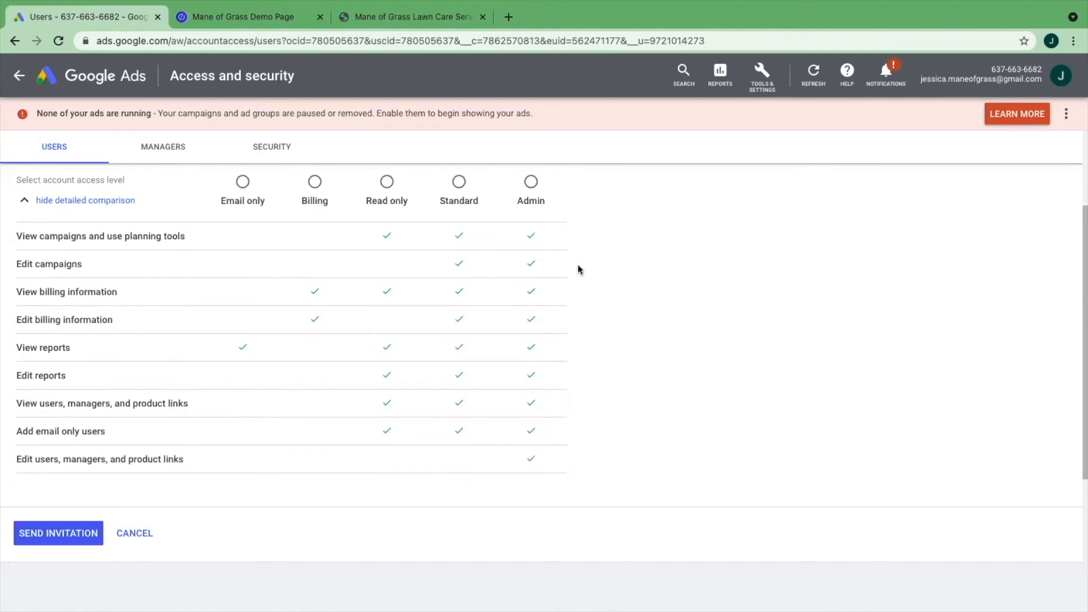
scroll(578, 265, up, 1)
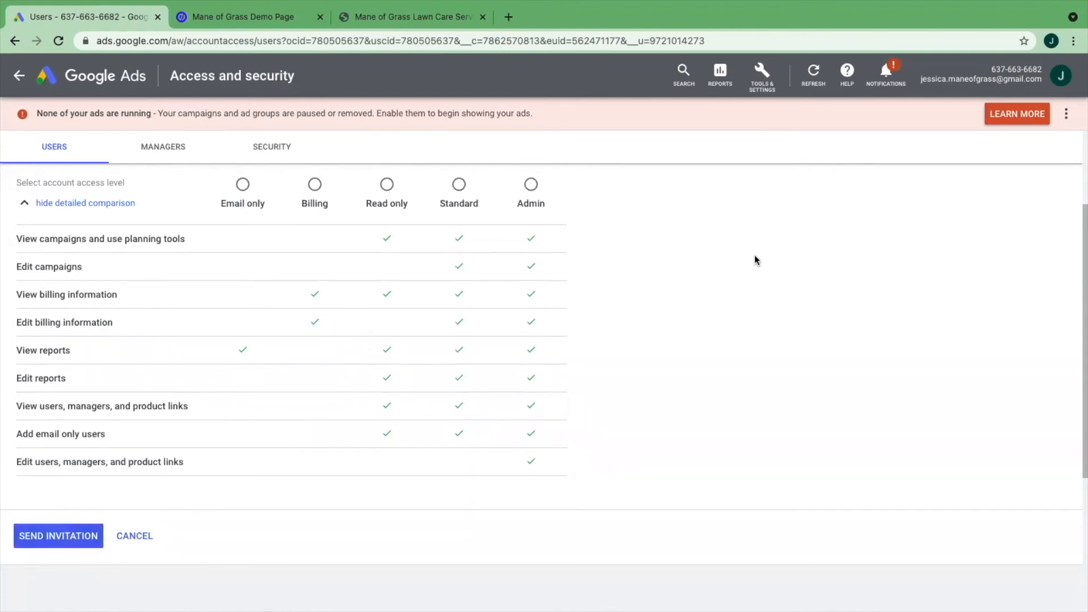
scroll(753, 254, up, 2)
Step: View the account's Managers and Security pages, and return to the list of users
click(163, 146)
click(267, 157)
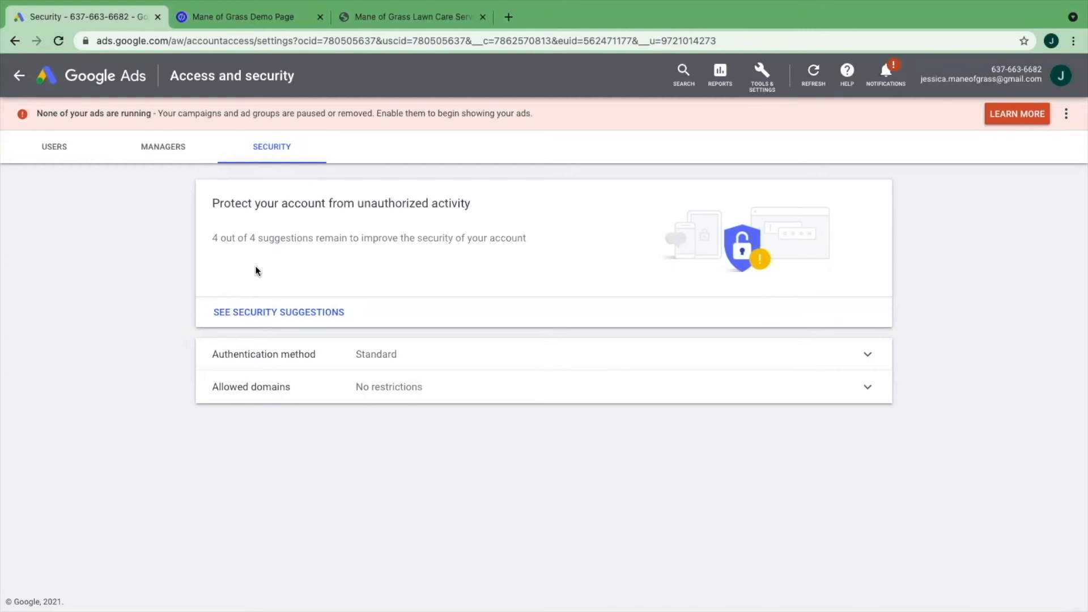
click(54, 150)
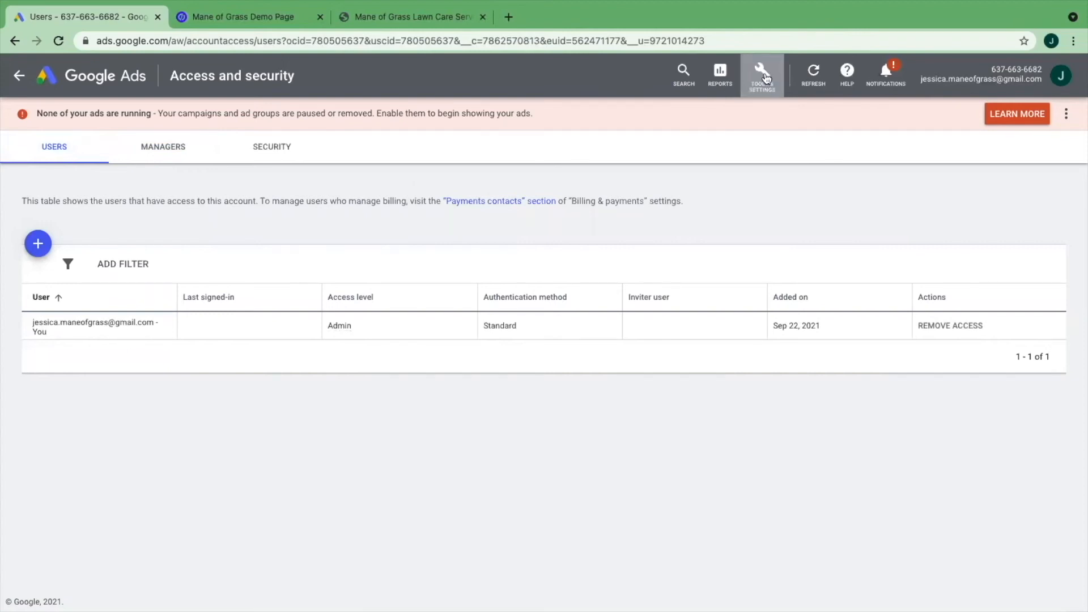
Step: Open Keyword Planner from the planning tools and dismiss the notice about its updates
click(765, 78)
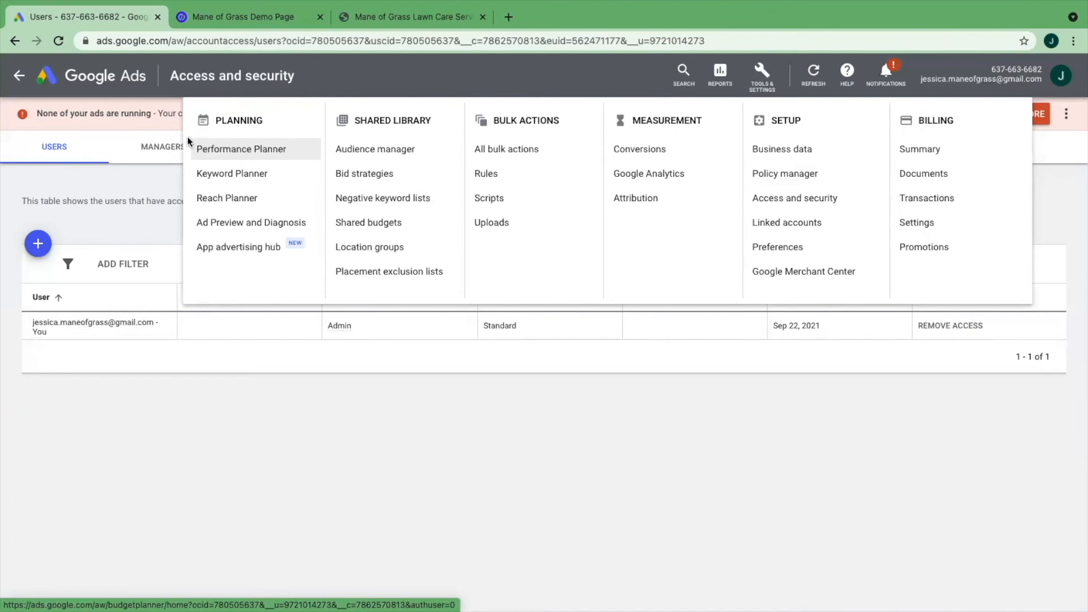
click(205, 174)
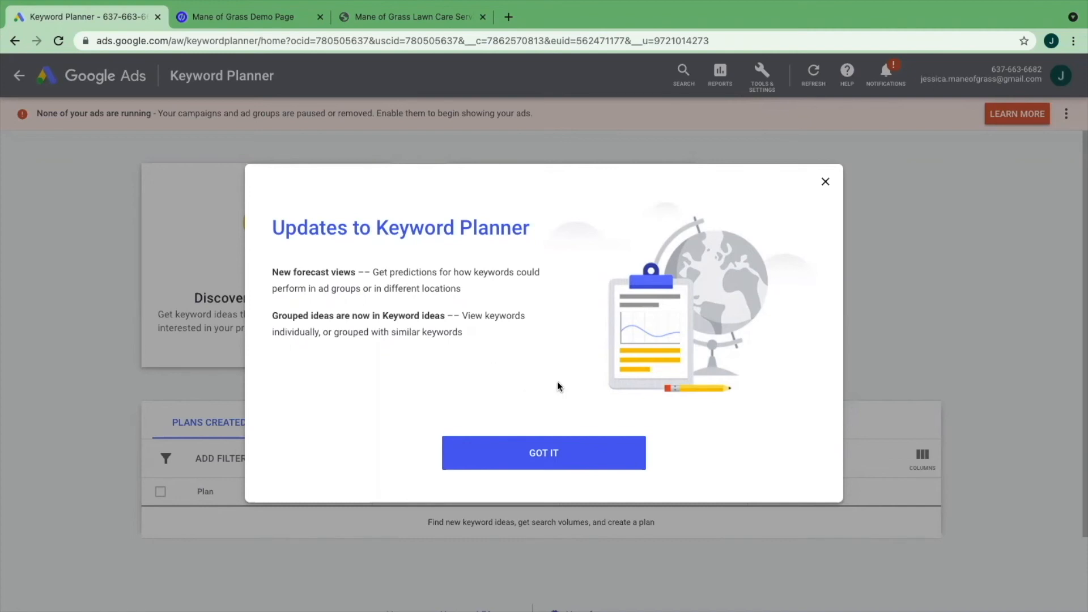
click(542, 453)
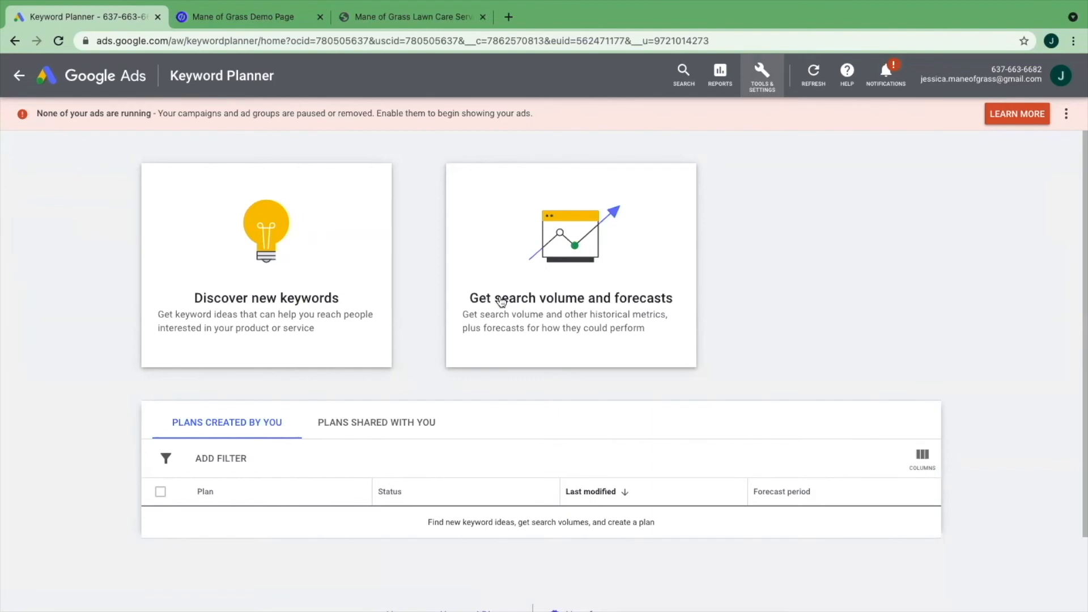
Step: Discover new keywords for "grass cutting services near me" in English for the United States
click(262, 301)
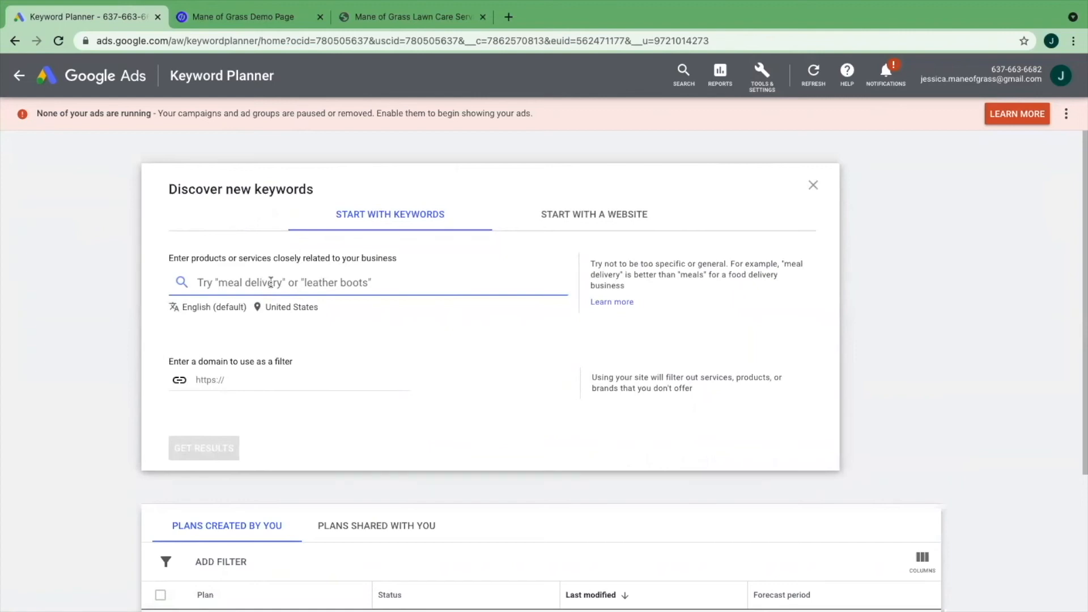
text(gras)
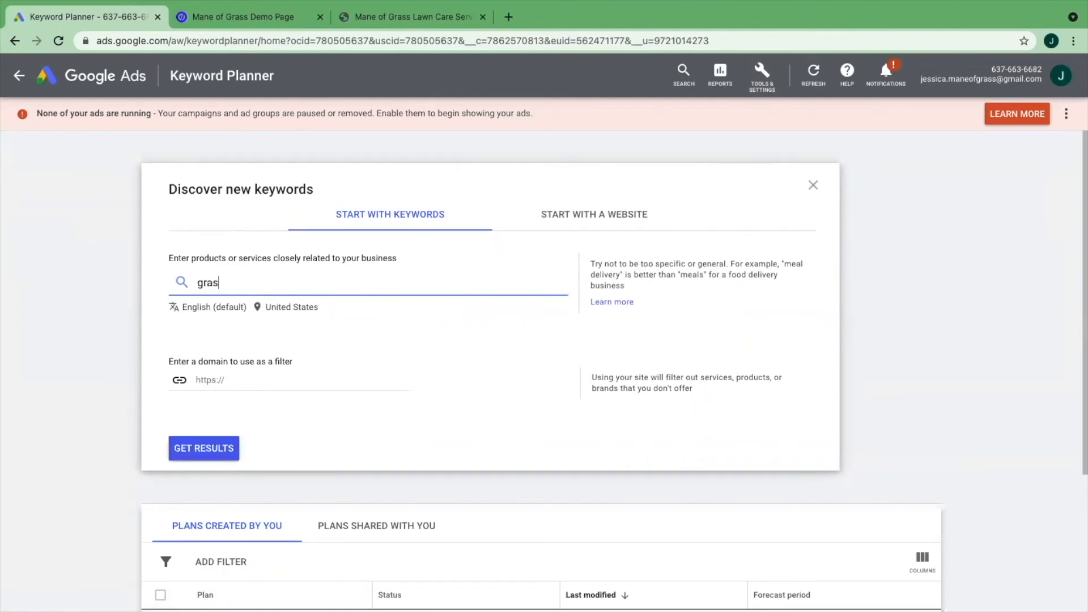
text(s cutting services )
text(and)
key(BackSpace)
key(BackSpace)
key(BackSpace)
key(BackSpace)
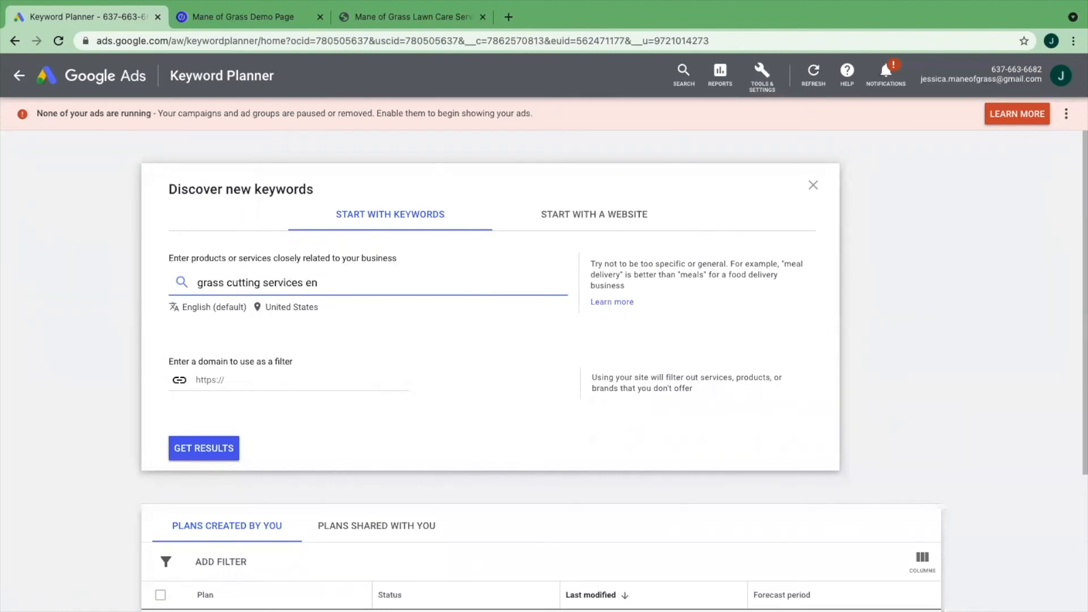
text(s near me)
click(195, 446)
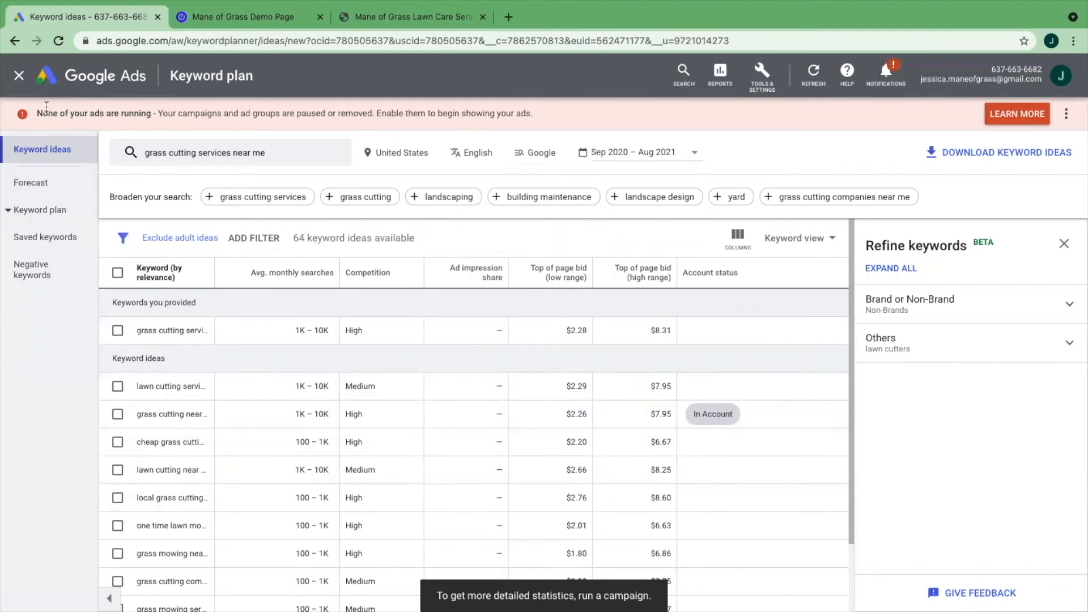
Step: Leave the current keyword ideas, view the website-based keyword discovery form with its entire-site and single-page options, and close it
click(19, 77)
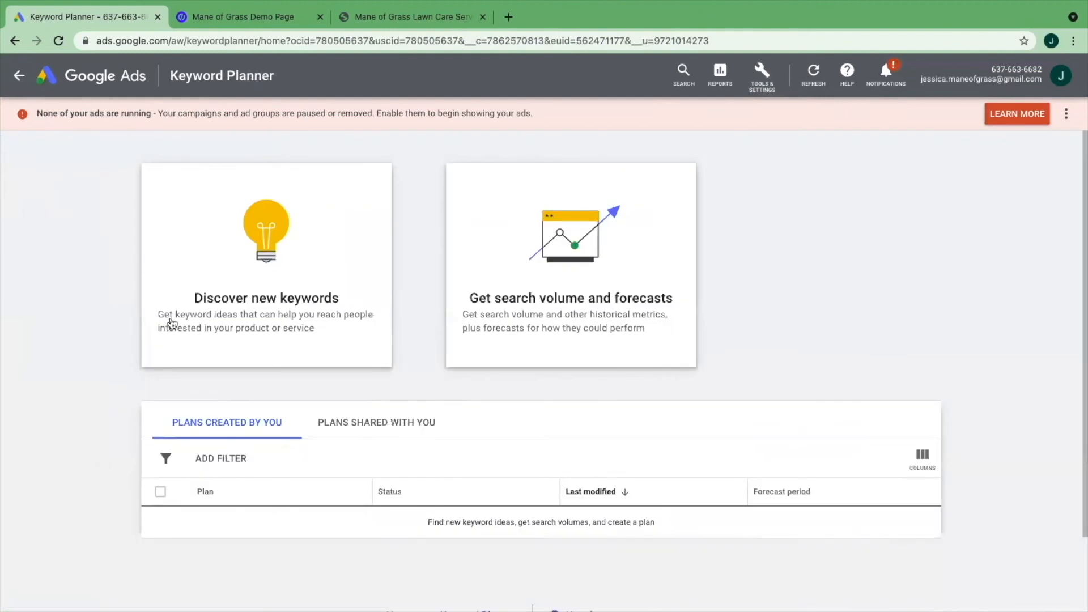
click(222, 304)
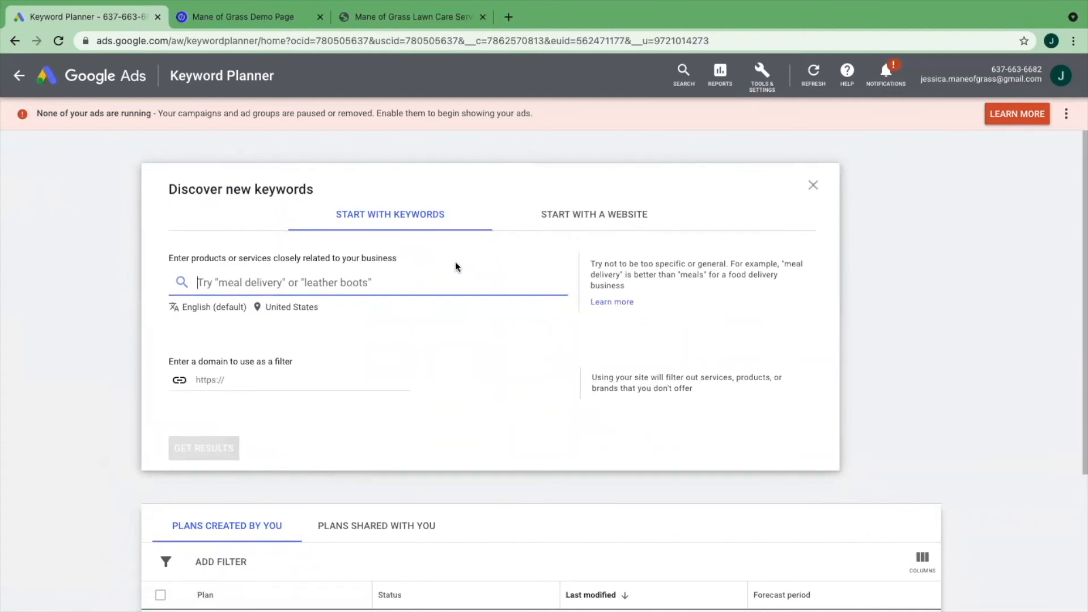
click(571, 221)
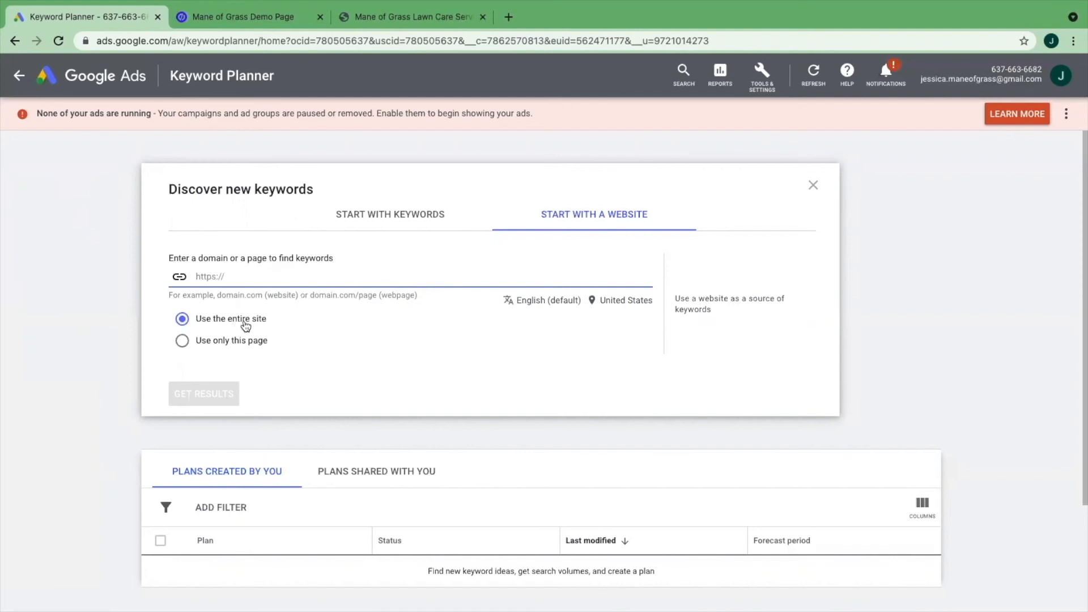
click(184, 343)
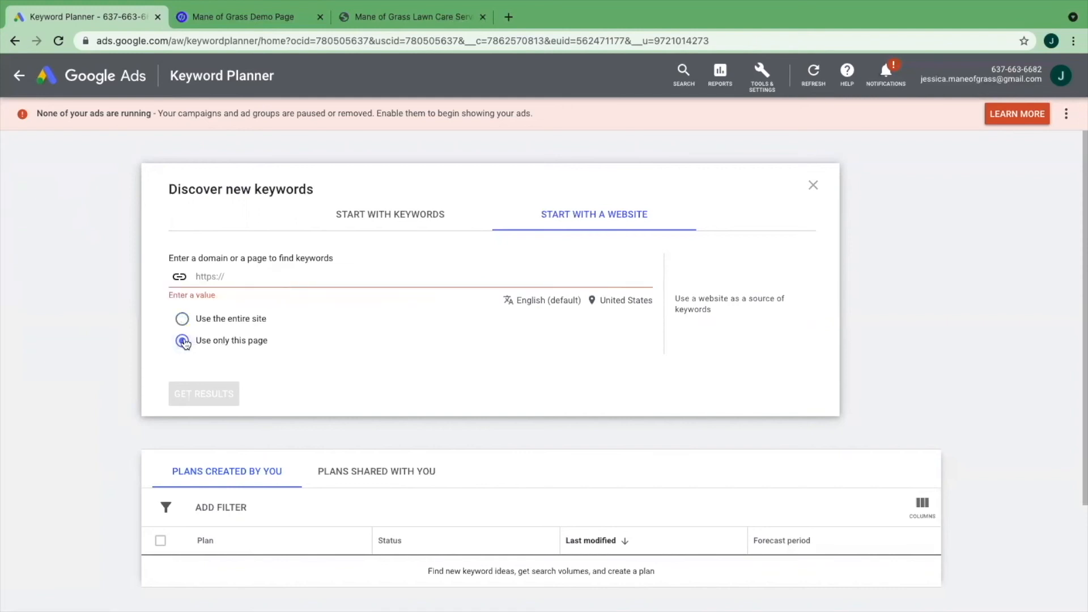
click(182, 318)
click(814, 184)
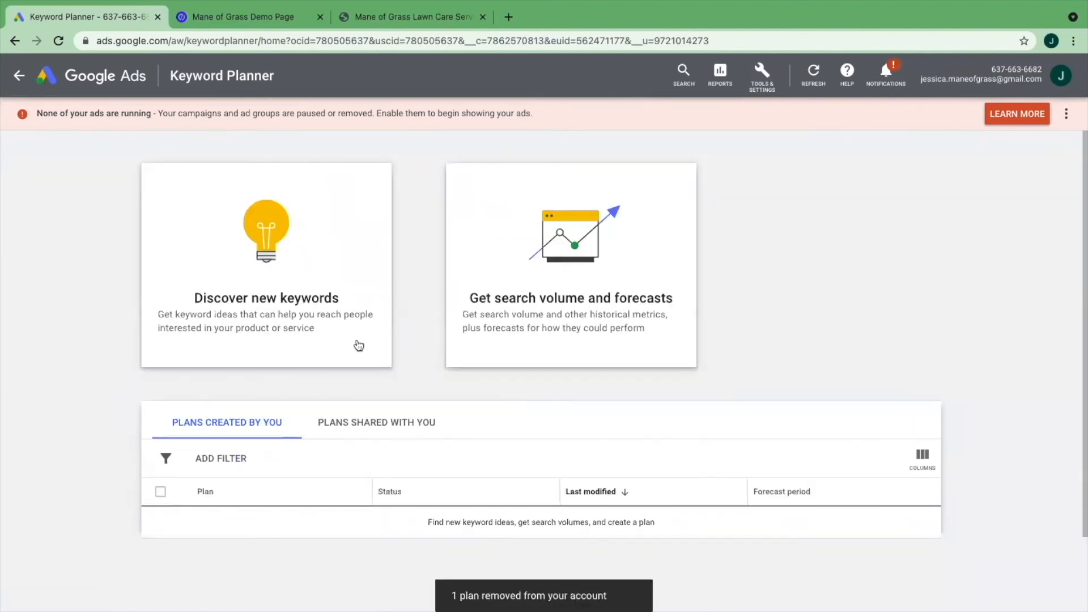
Step: Discover new keywords for "lawn mowing services" in English for the United States
click(300, 296)
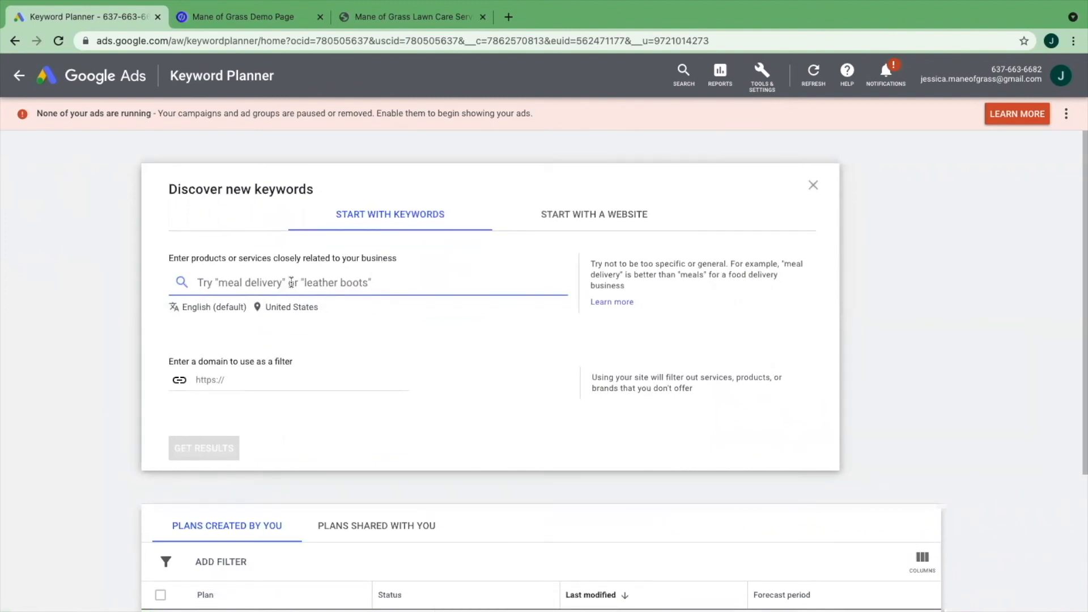
text(lawn mowing)
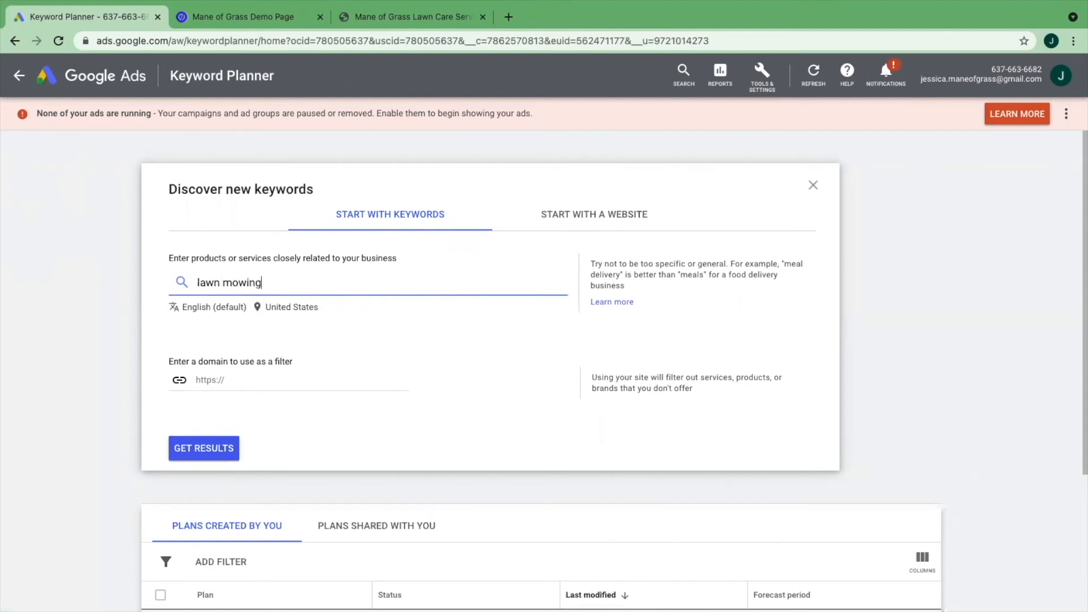
text( services)
click(201, 448)
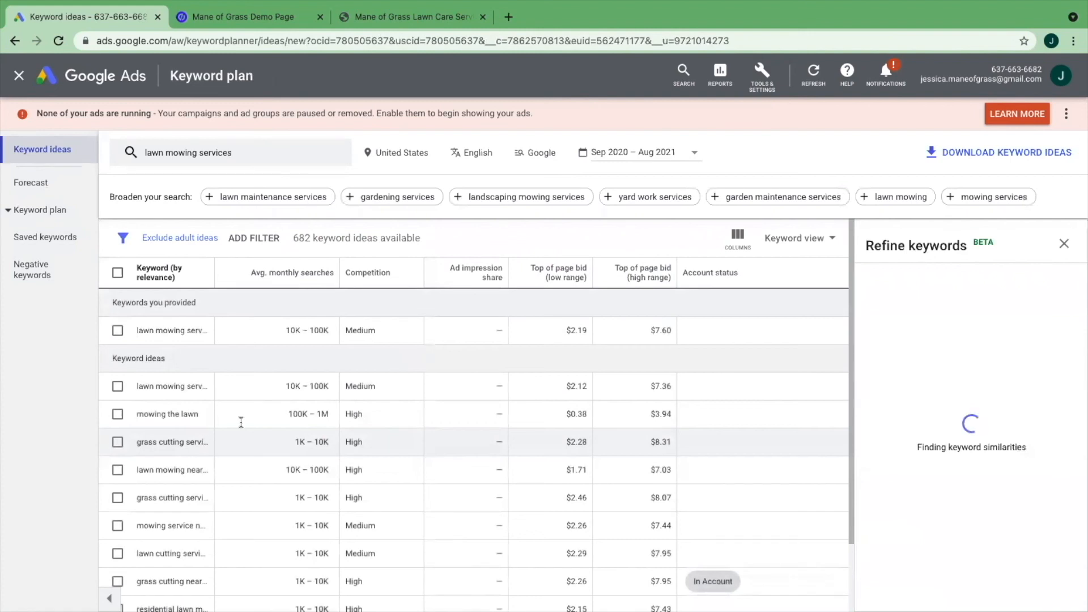
scroll(263, 413, down, 2)
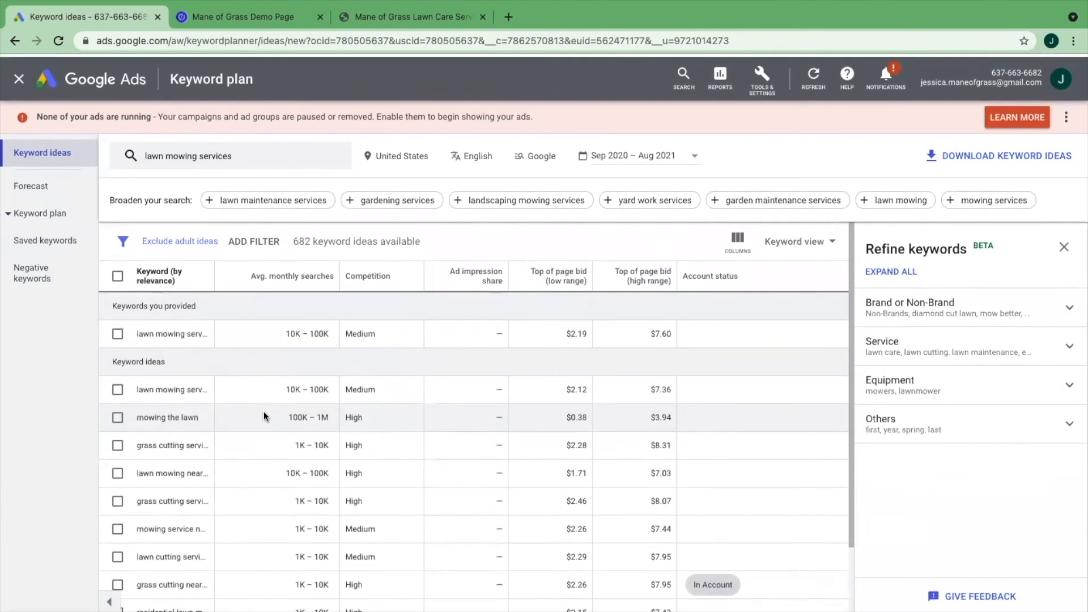
scroll(210, 444, down, 2)
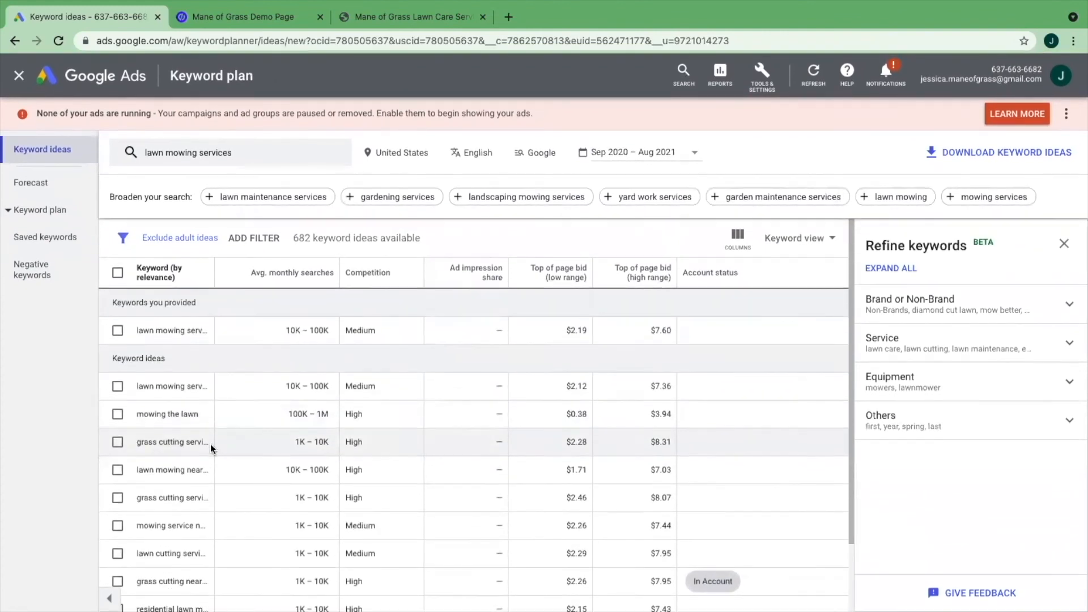
Step: Replace the United States target location with the Albany-Schenectady-Troy NY Nielsen DMA region and save it
click(398, 155)
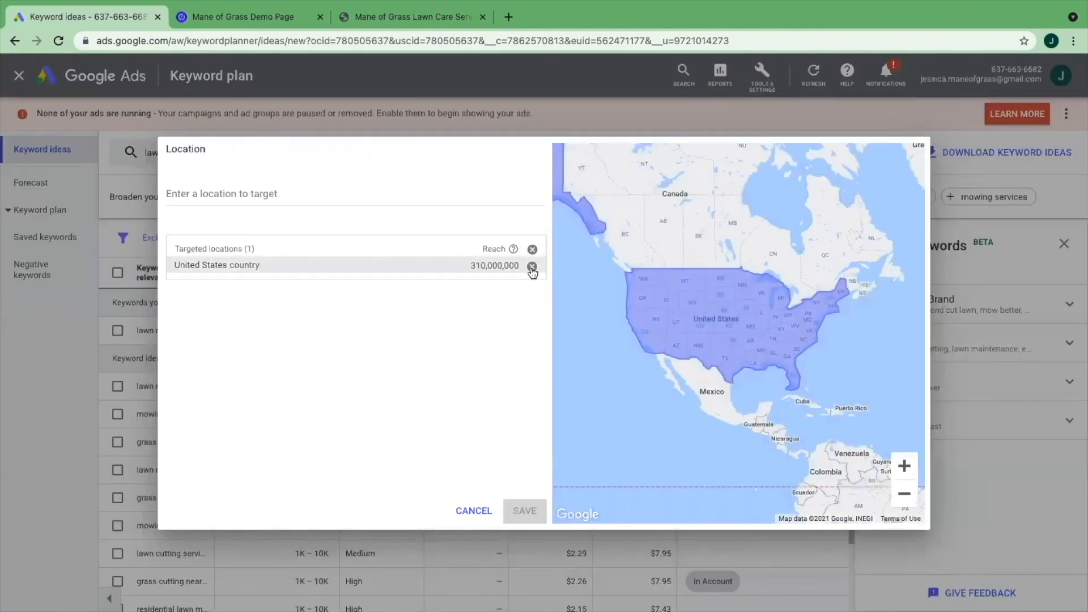
click(532, 267)
click(279, 186)
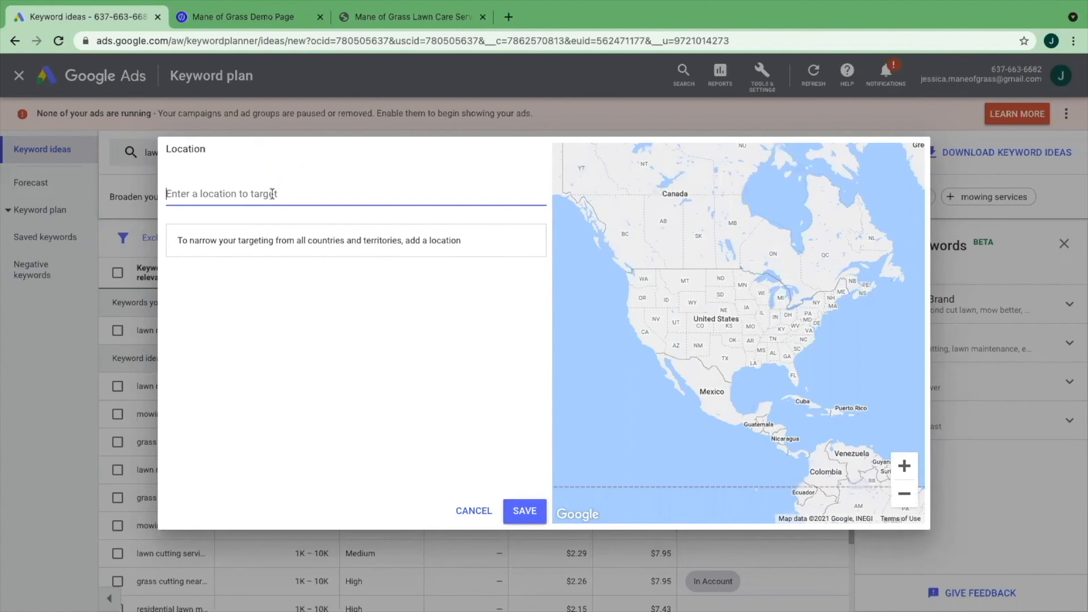
text(albany)
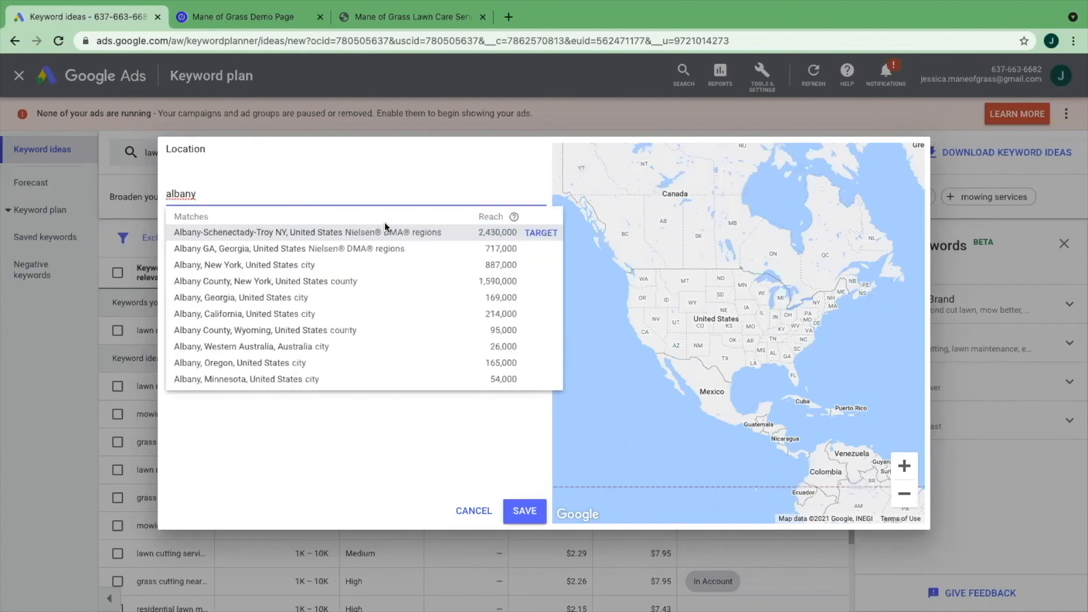
click(540, 231)
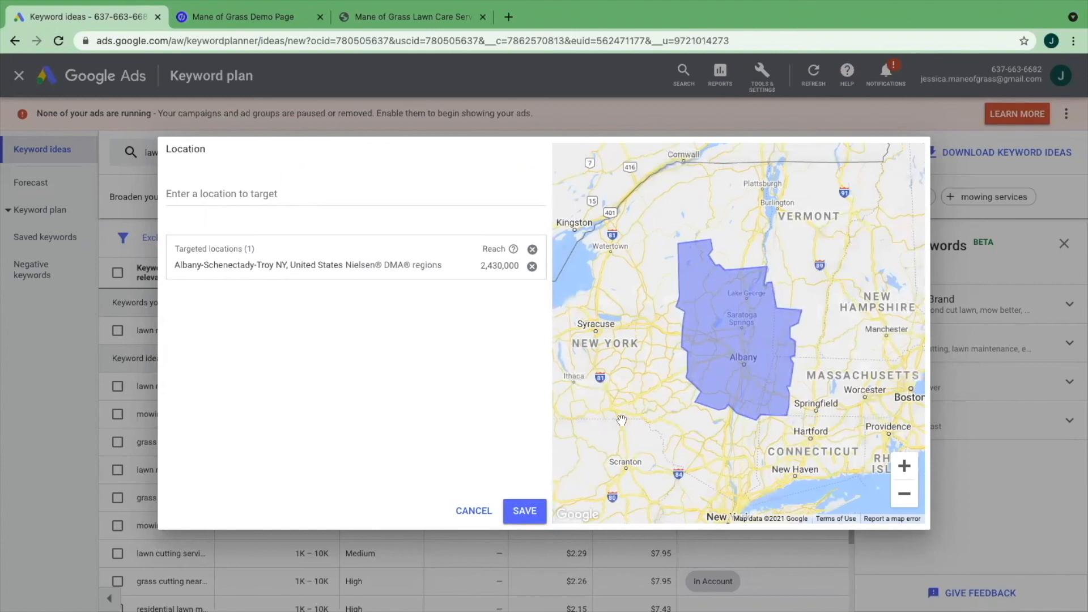
click(518, 506)
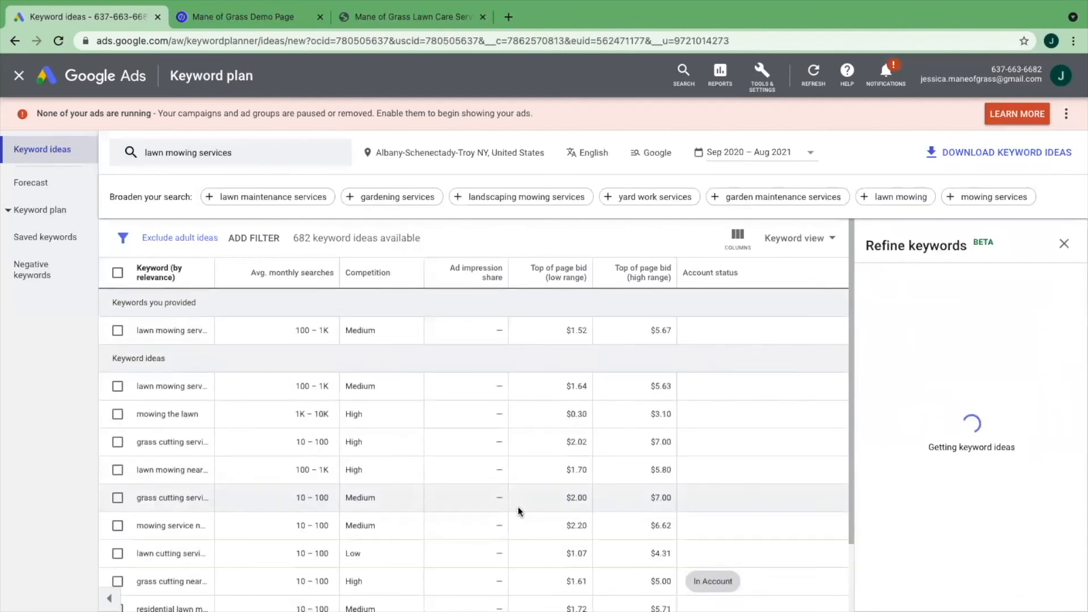
Step: Set the keyword ideas table to show 500 rows per page
scroll(302, 320, down, 1)
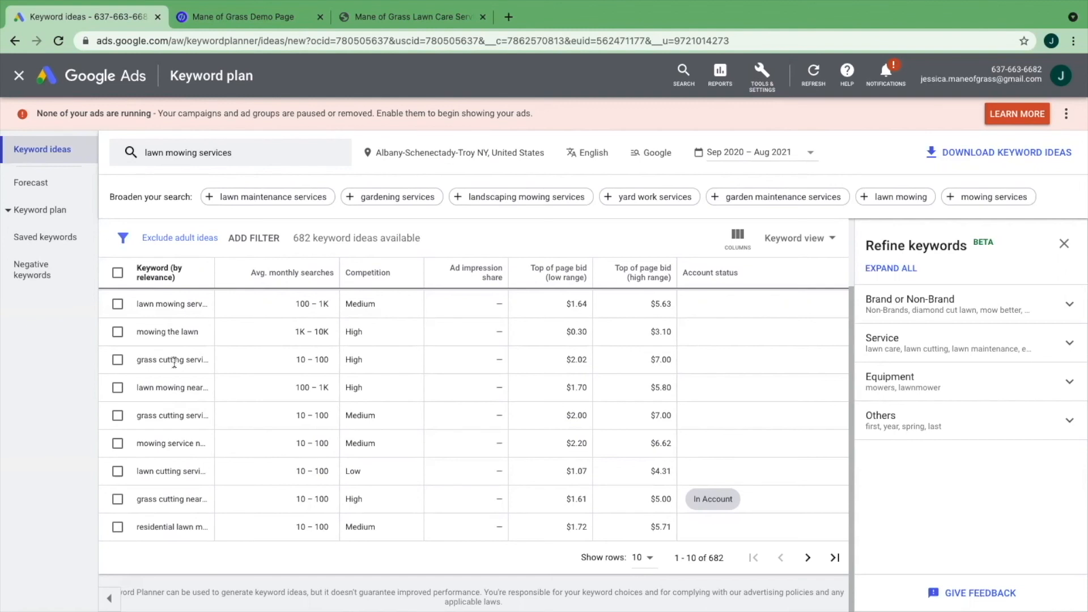
scroll(182, 343, up, 2)
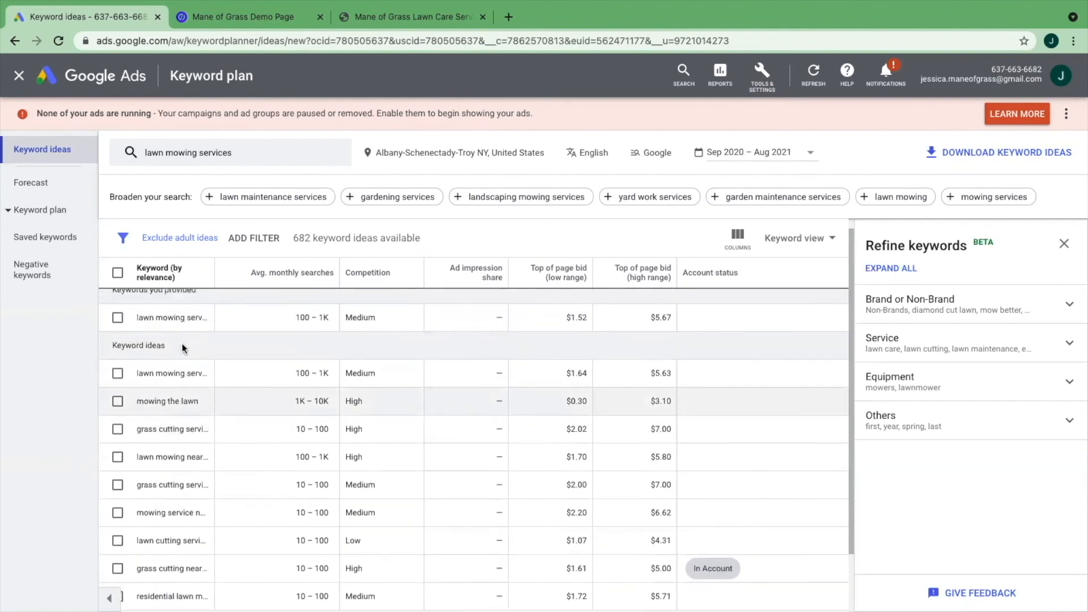
scroll(182, 343, down, 1)
scroll(182, 344, down, 1)
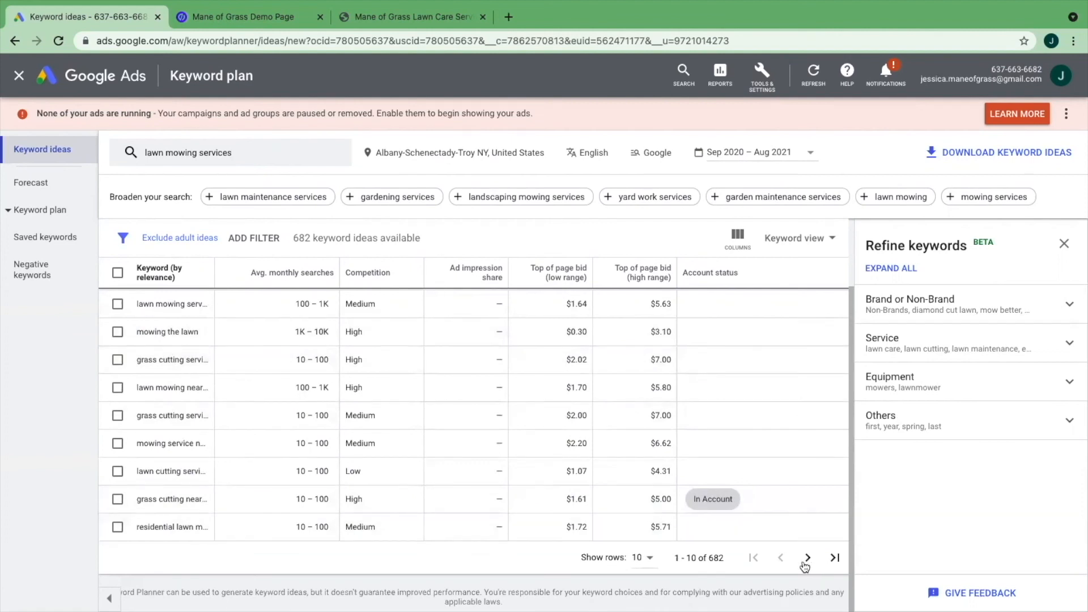
click(642, 558)
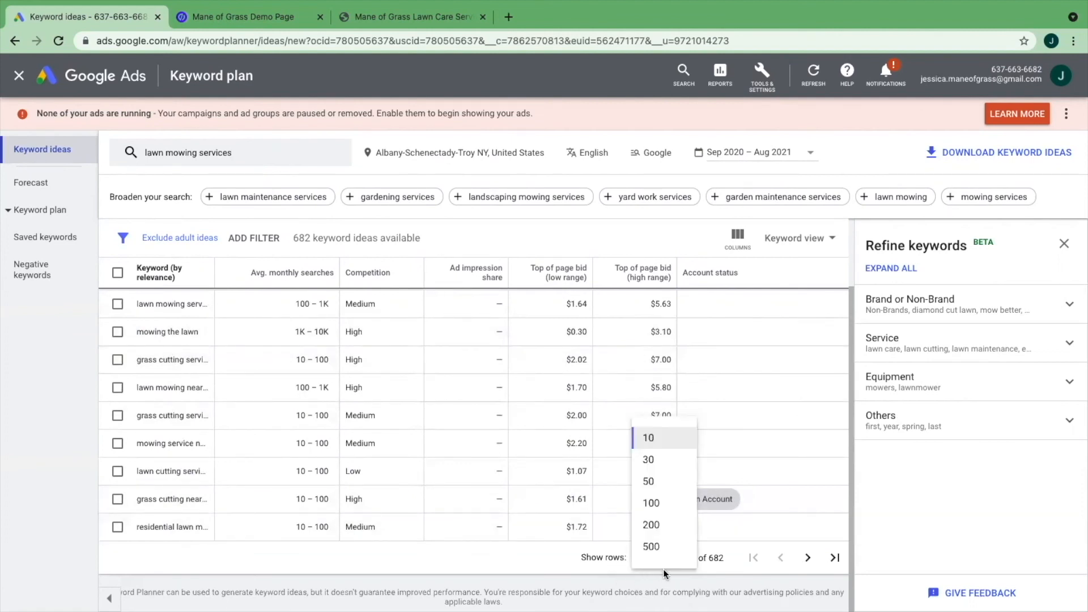
click(652, 547)
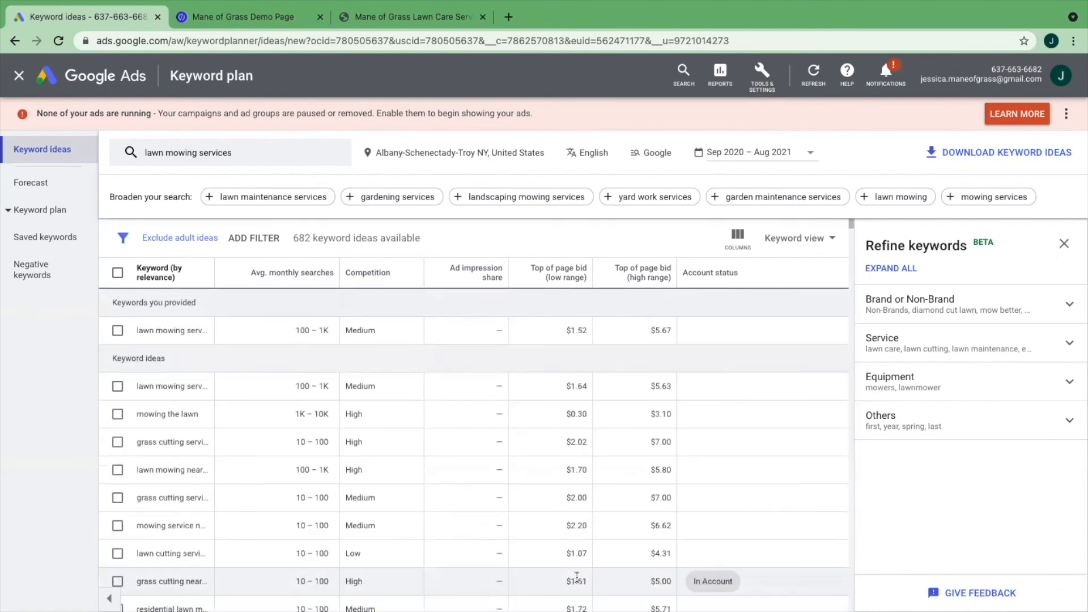
Step: Examine the keyword ideas with their average monthly searches, competition, top of page bids and account status
scroll(393, 475, down, 1)
scroll(395, 479, down, 15)
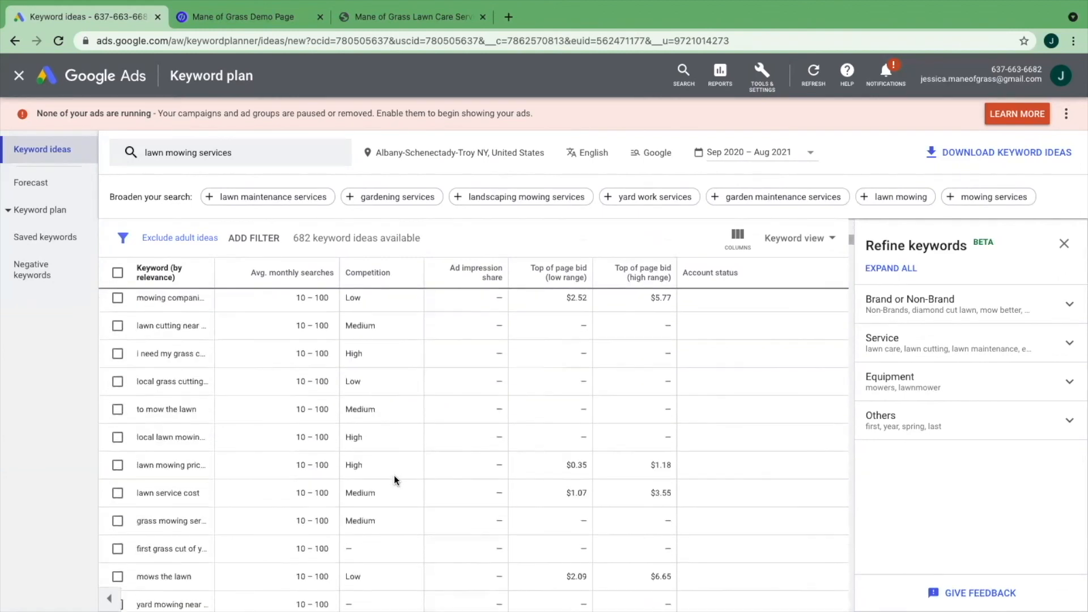
scroll(394, 474, up, 15)
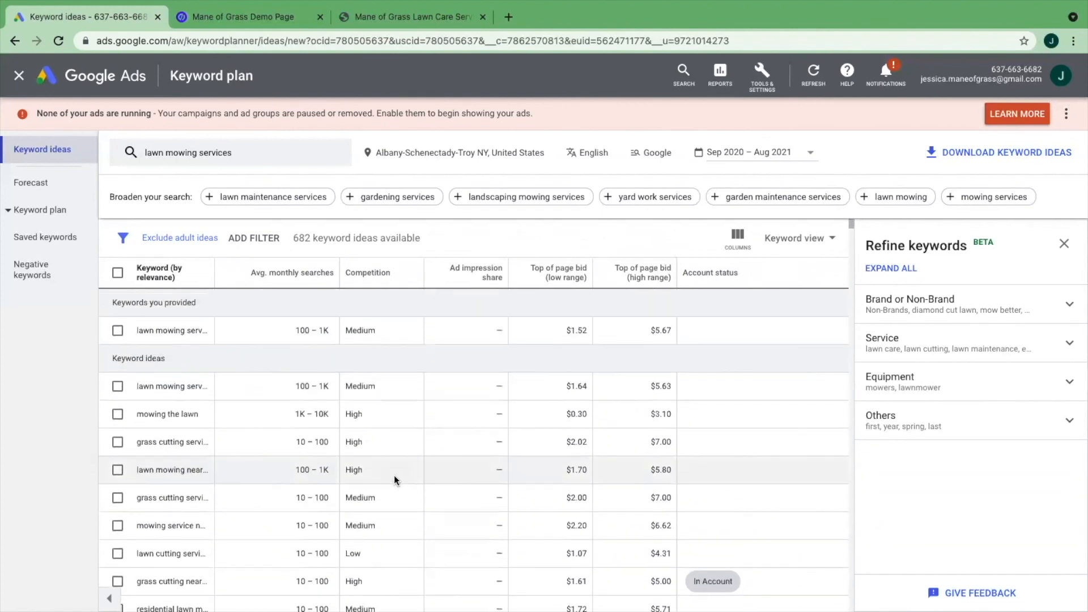
mouse_move(284, 276)
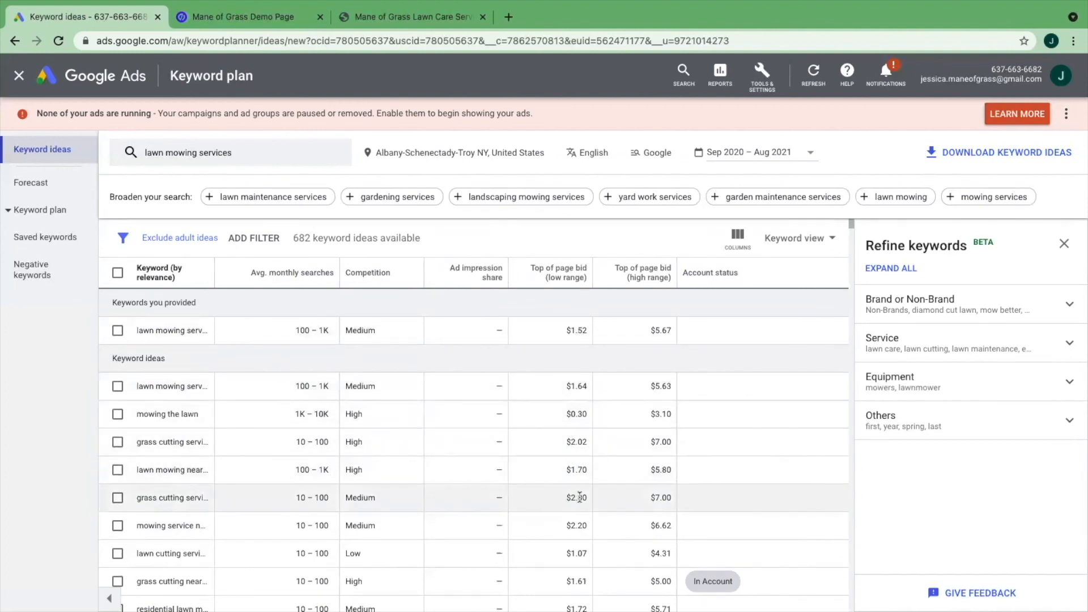
scroll(579, 498, right, 1)
scroll(577, 498, left, 1)
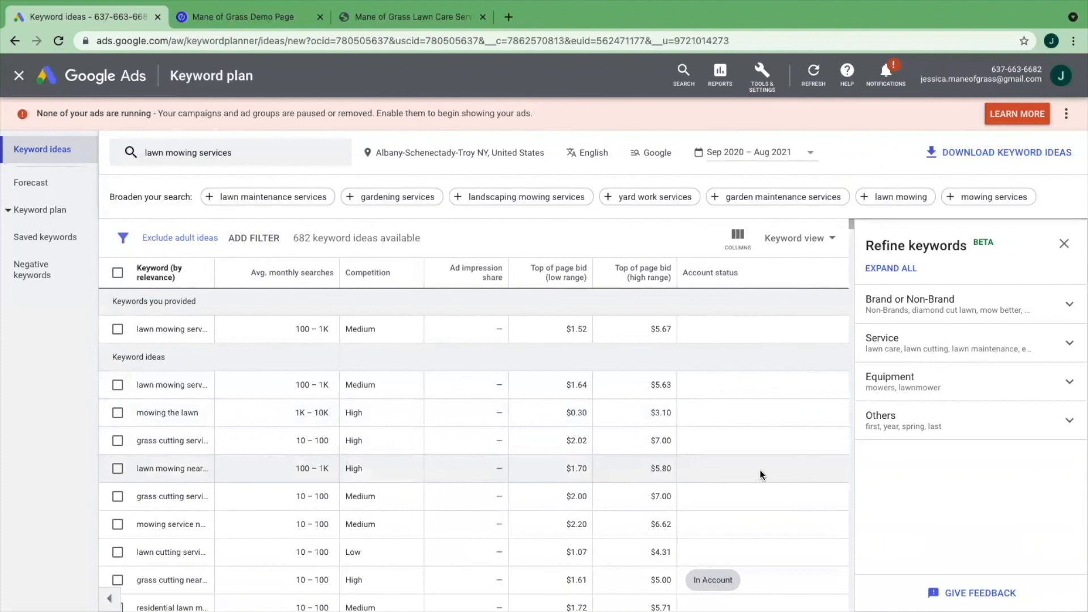
scroll(759, 470, down, 6)
scroll(760, 472, down, 3)
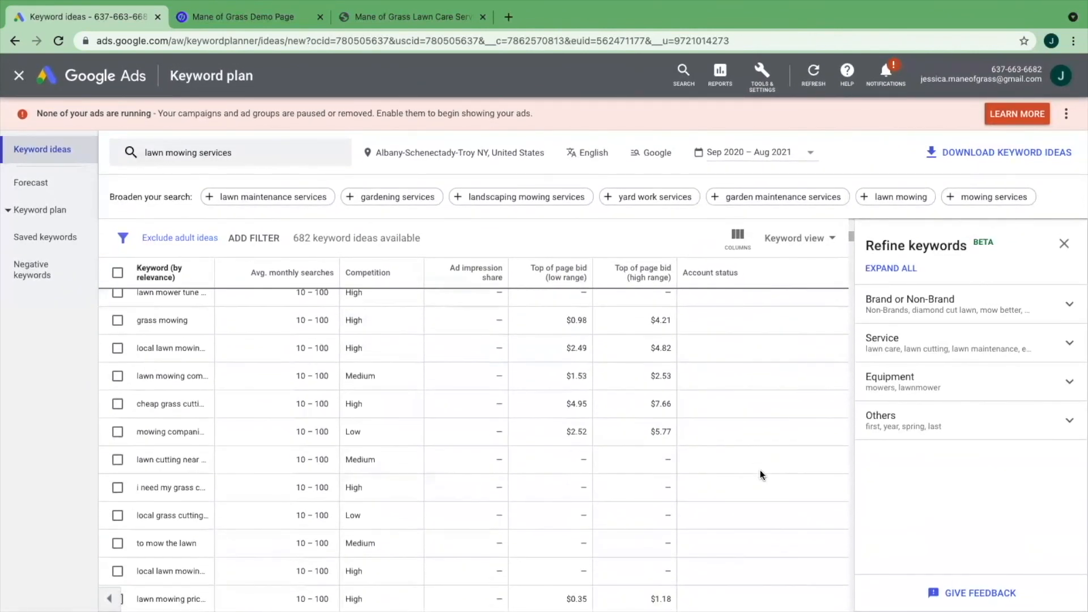
scroll(447, 438, up, 2)
scroll(447, 434, up, 3)
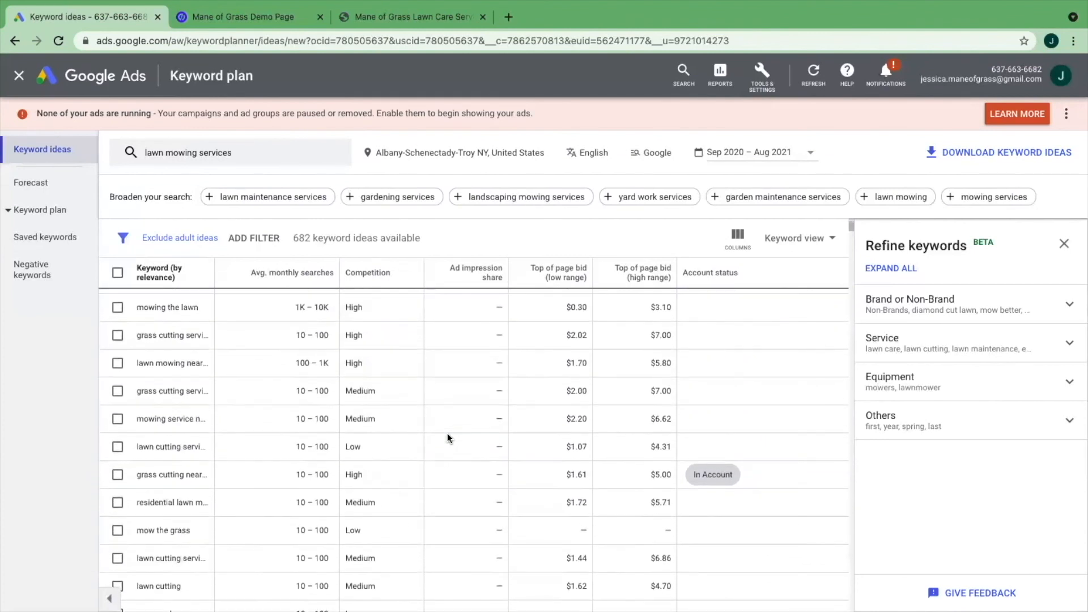
scroll(447, 434, up, 2)
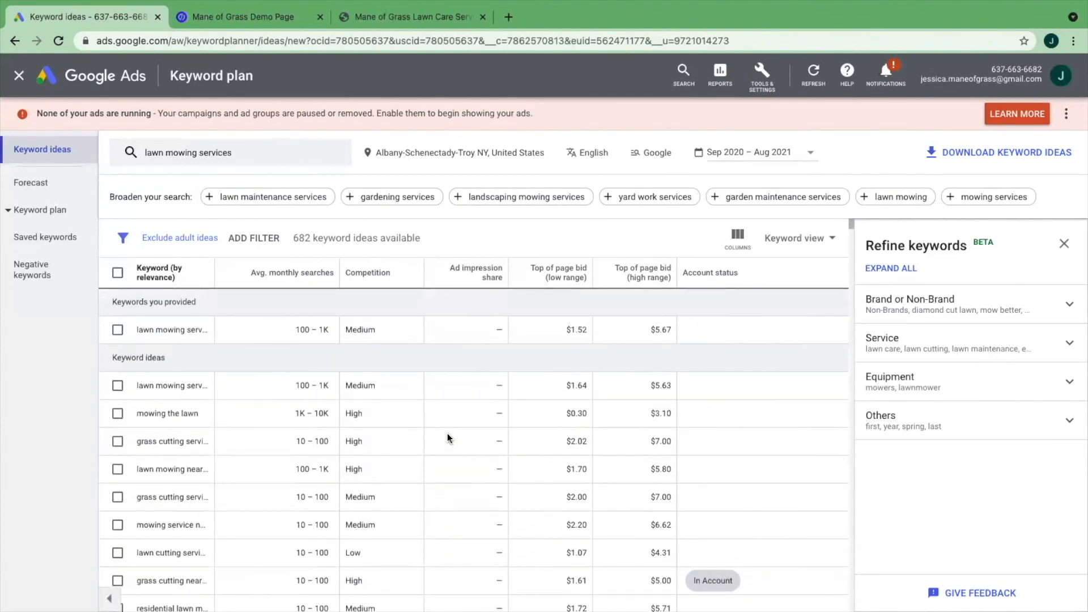
Step: Open the keyword search form above the results and review the suggested keywords and their average monthly searches
click(238, 152)
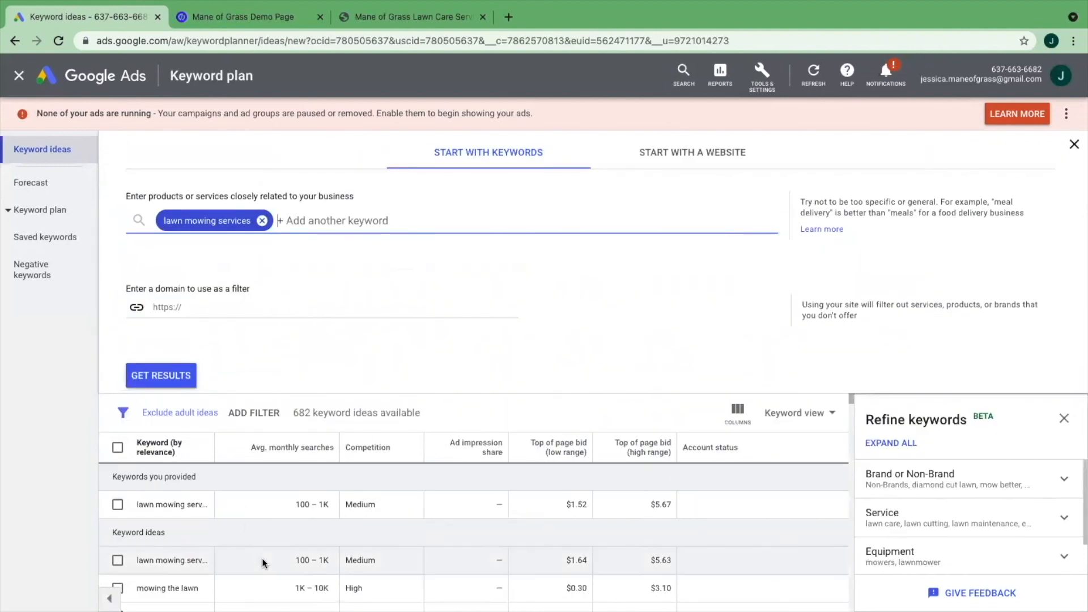
scroll(262, 561, down, 2)
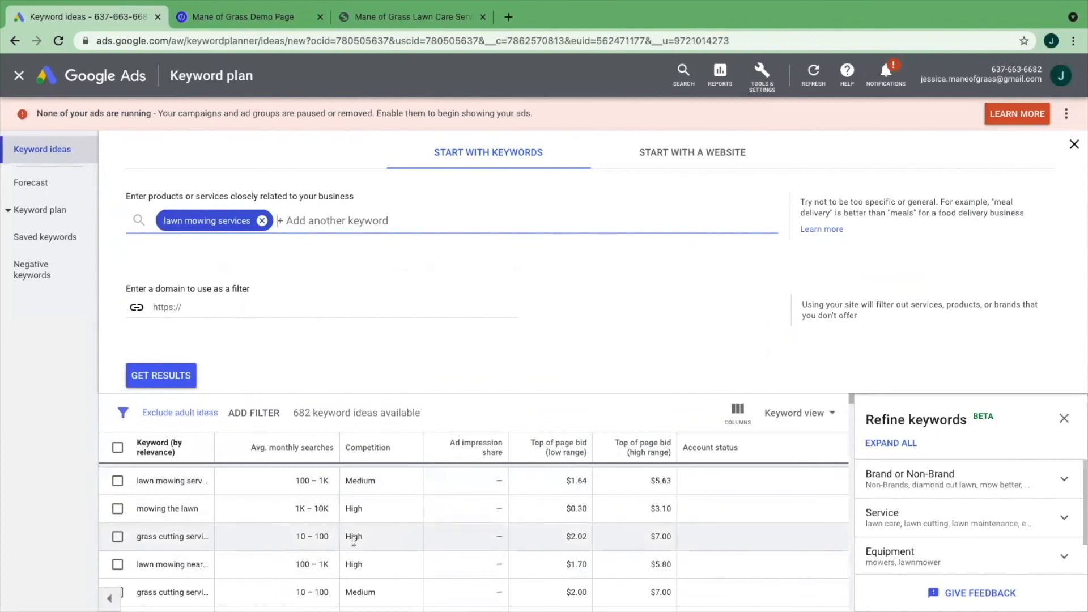
scroll(386, 425, up, 2)
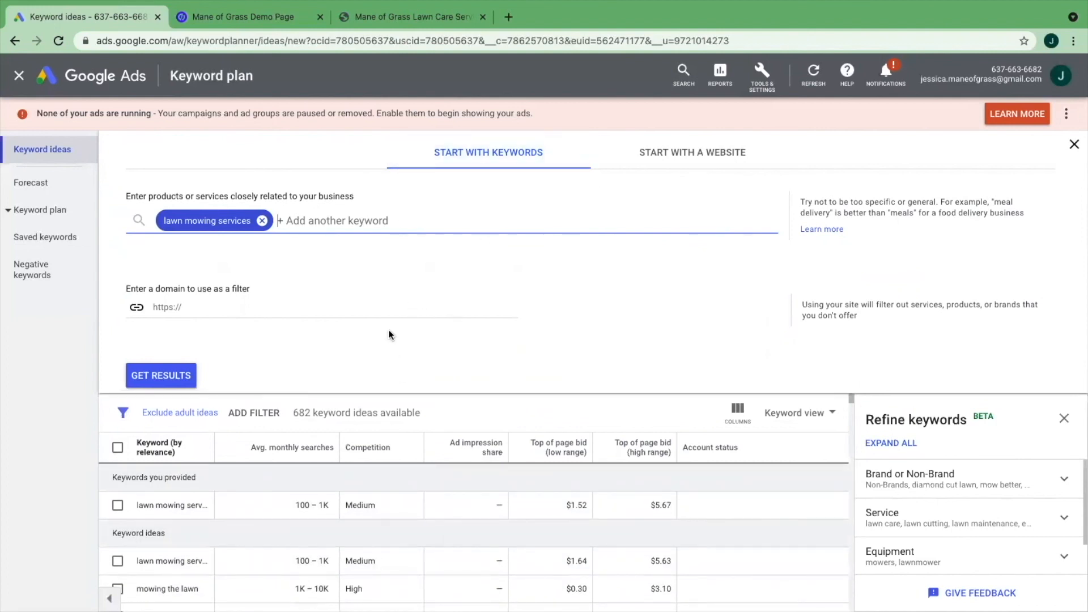
scroll(184, 453, down, 1)
scroll(184, 453, down, 1)
mouse_move(278, 451)
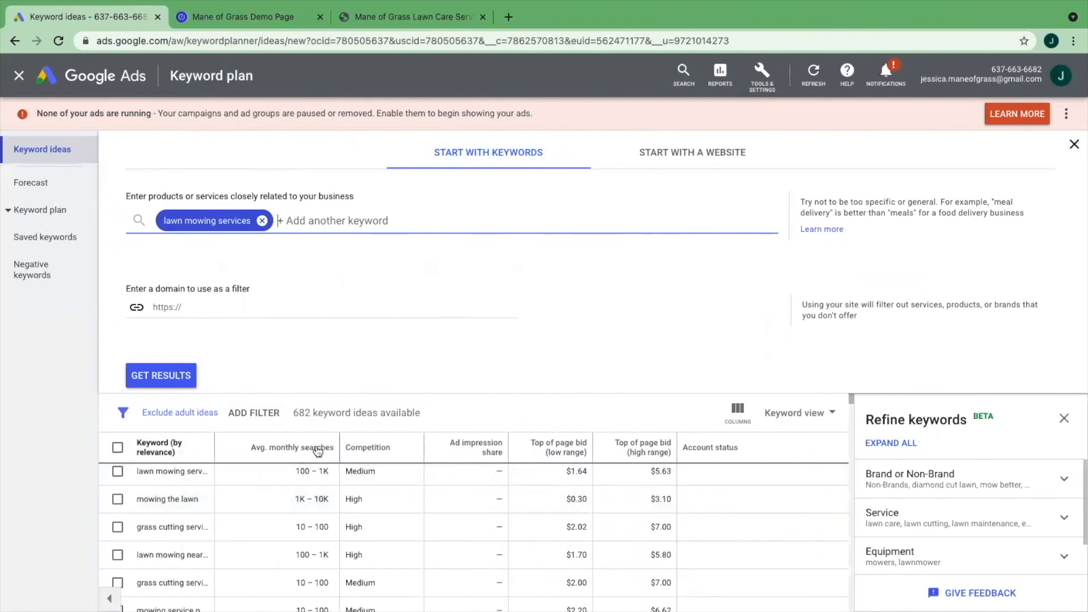
scroll(169, 524, down, 2)
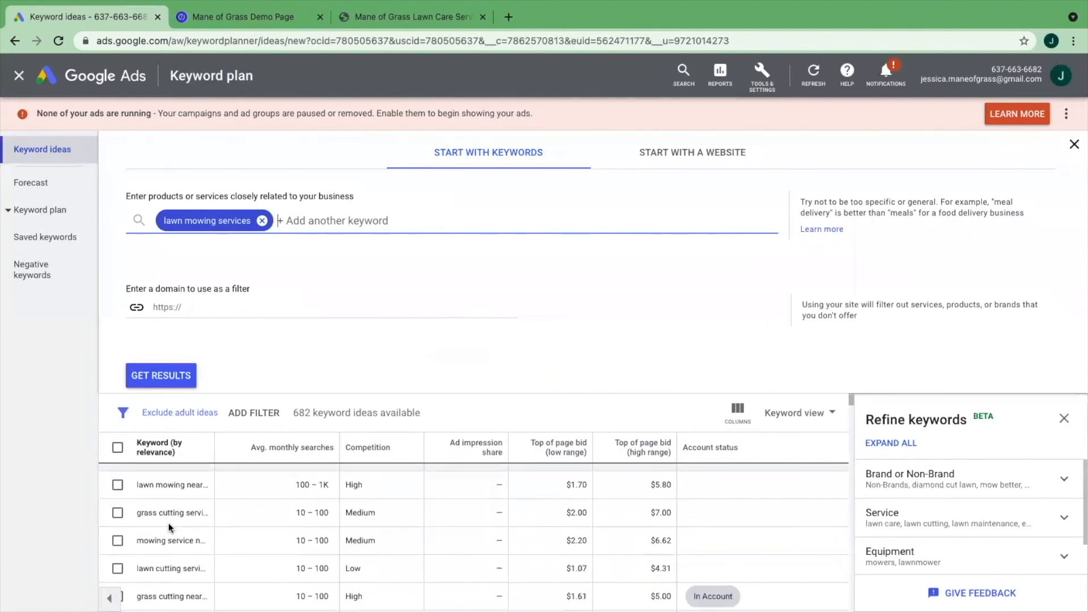